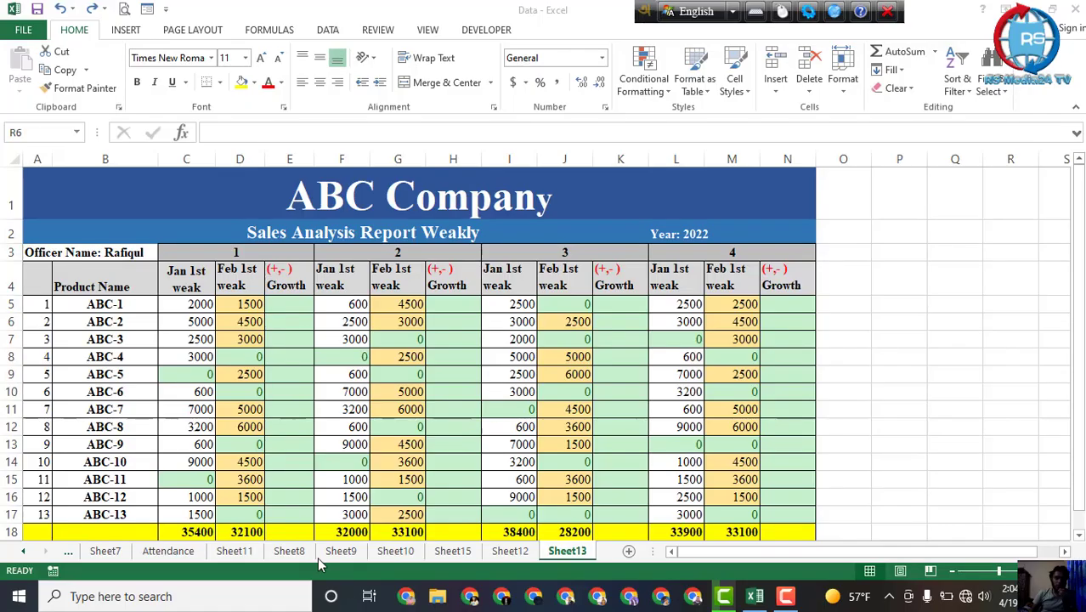
pyautogui.click(313, 341)
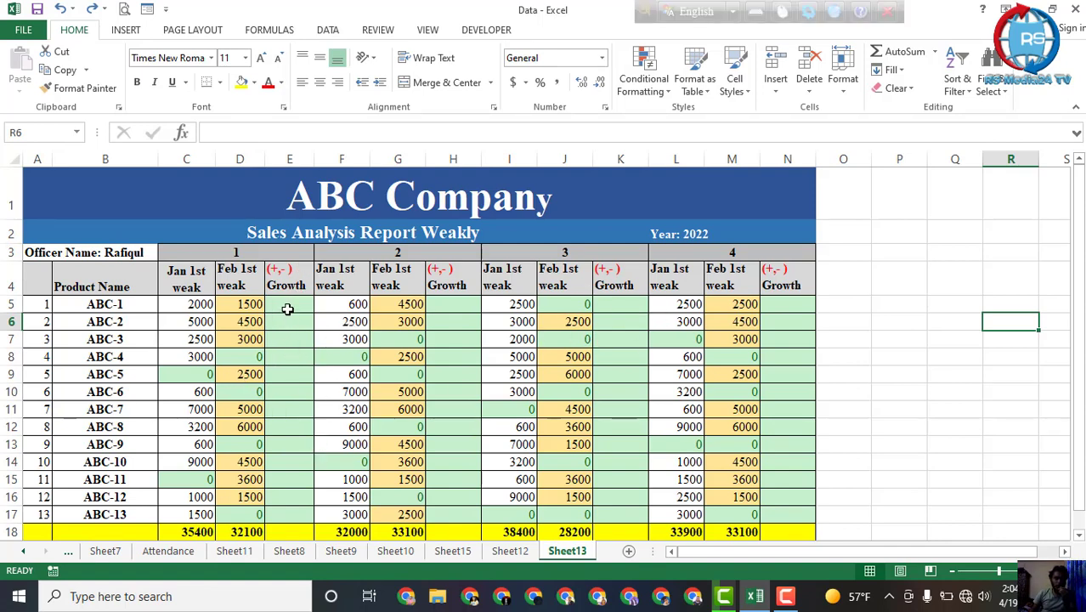
pyautogui.moveTo(290, 306); pyautogui.dragTo(293, 427)
pyautogui.click(293, 479)
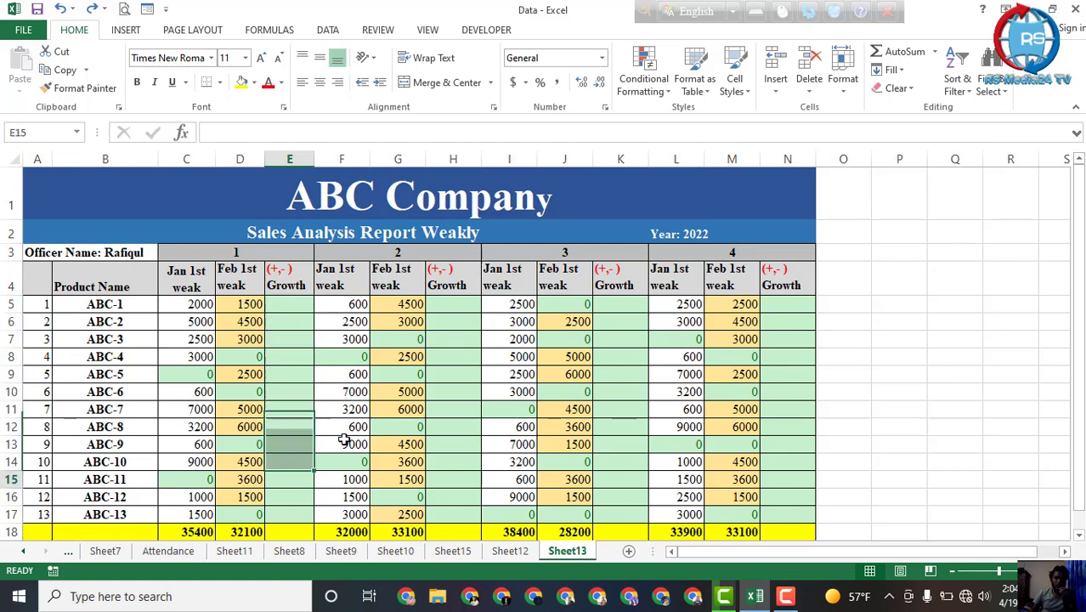
pyautogui.click(459, 317)
# - Enter the formula =D5-C5 in cell E5 to calculate the first-week growth of product ABC-1
pyautogui.click(286, 303)
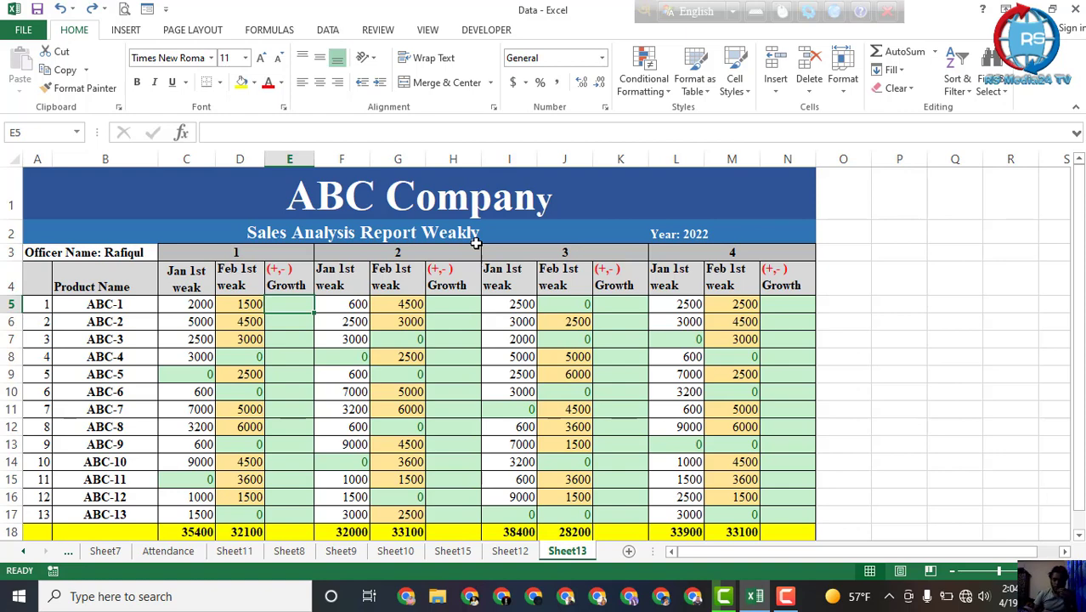
pyautogui.write('=')
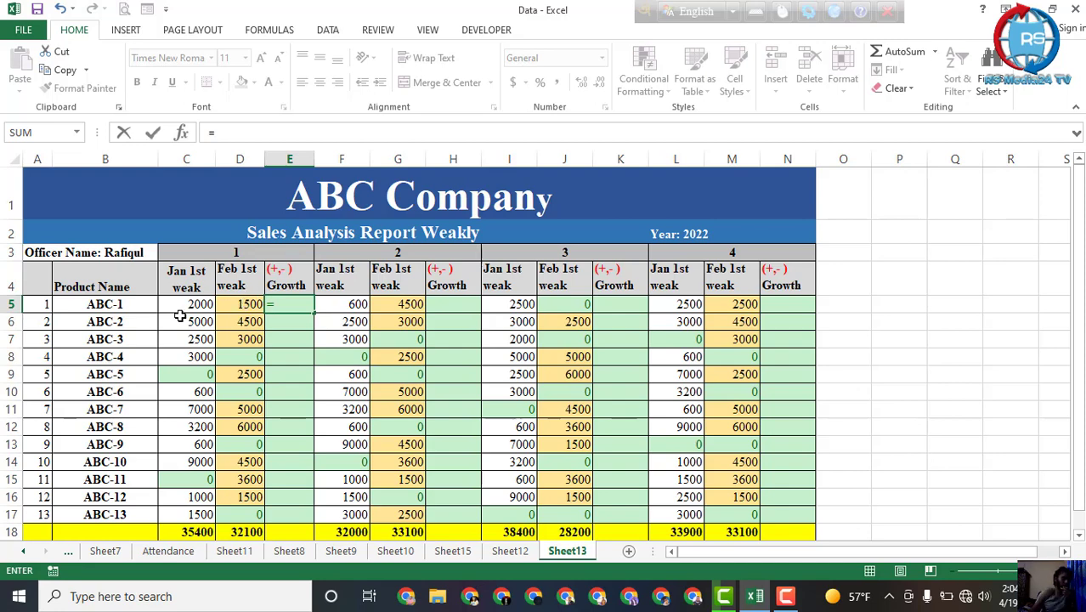
pyautogui.click(251, 308)
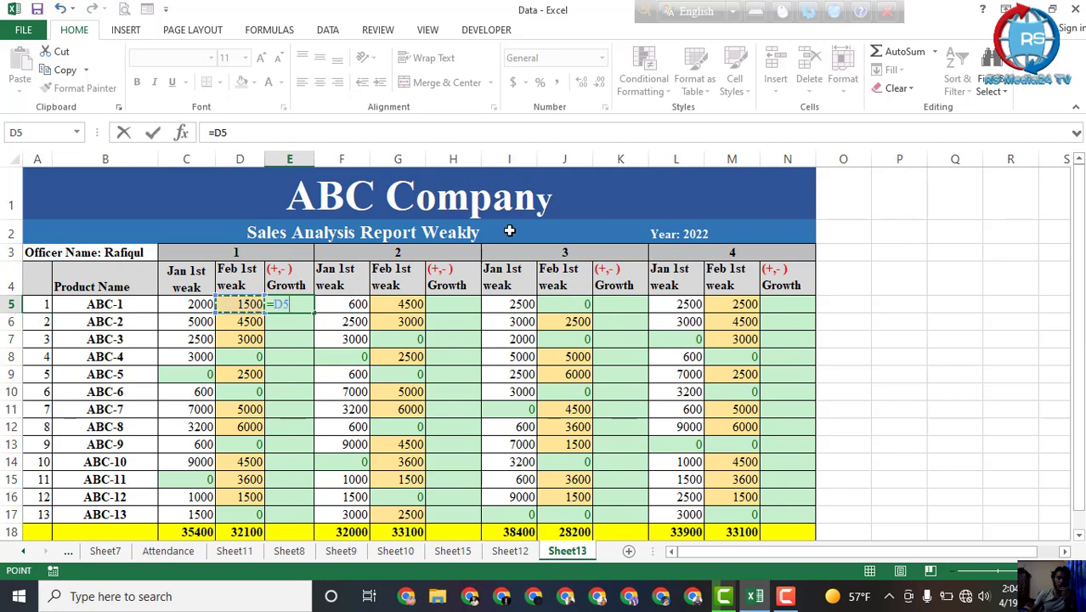
pyautogui.write('-')
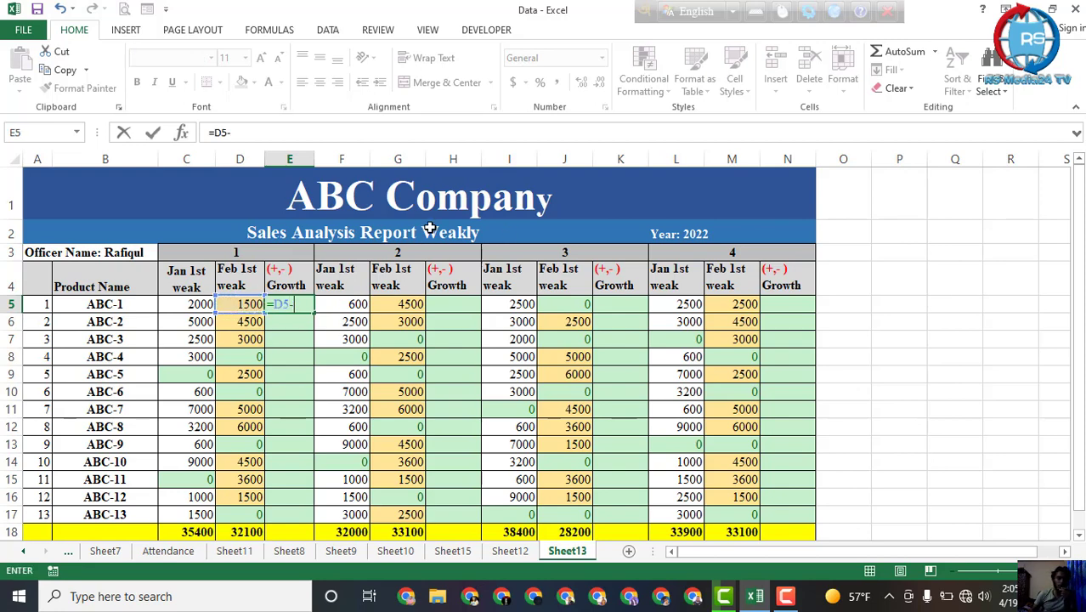
pyautogui.click(187, 303)
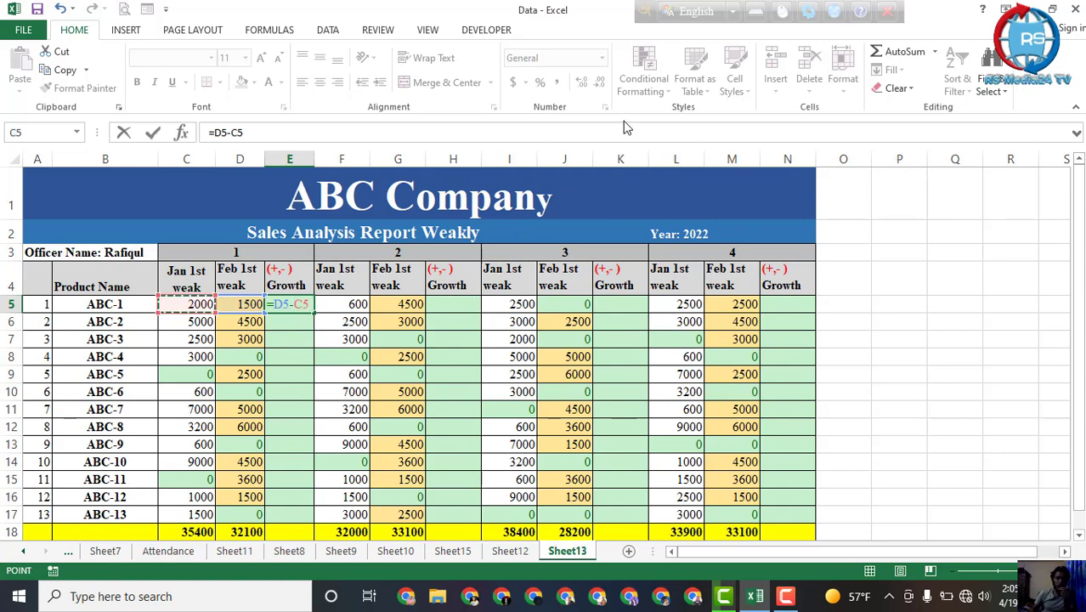
pyautogui.press('Return')
# - Clear the growth formula from cell E5
pyautogui.click(287, 304)
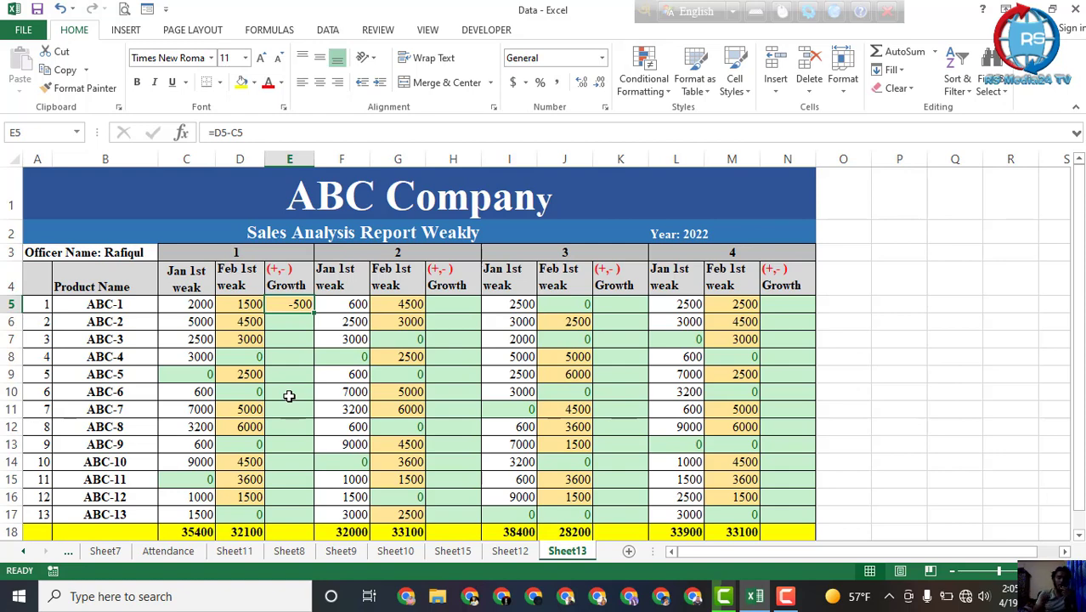
pyautogui.press('BackSpace')
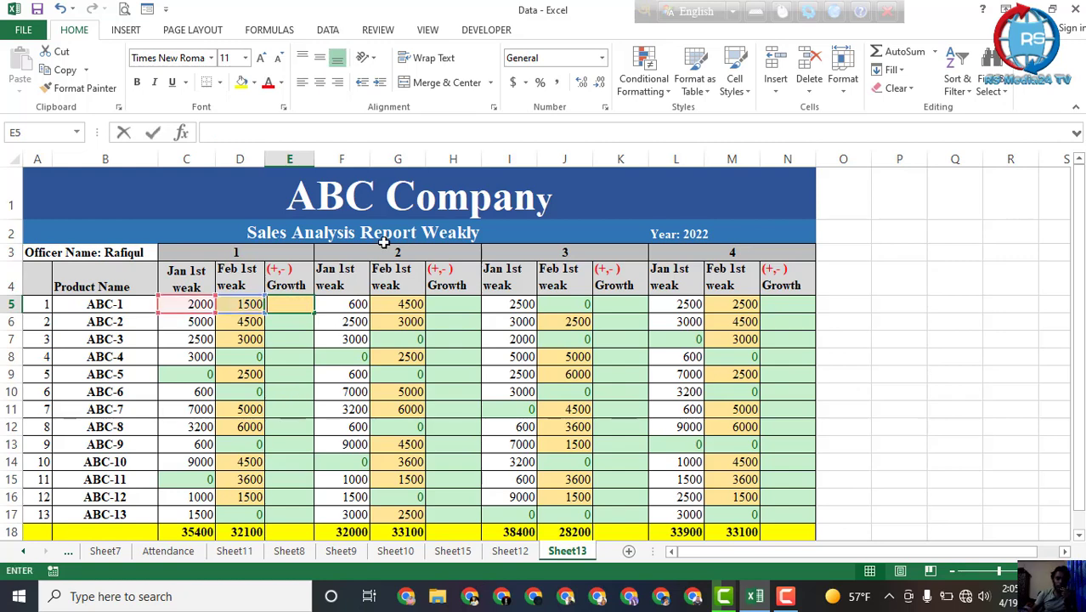
pyautogui.click(268, 355)
# - Enter the formula =d5-c5 in cell E5 for the week 1 growth of ABC-1
pyautogui.click(294, 302)
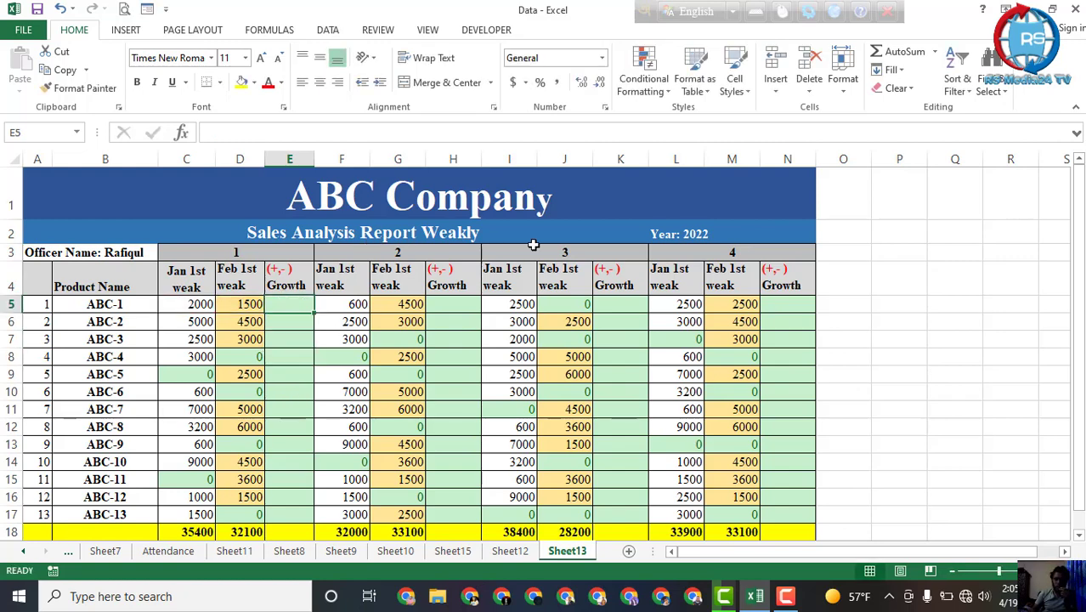
pyautogui.write('=')
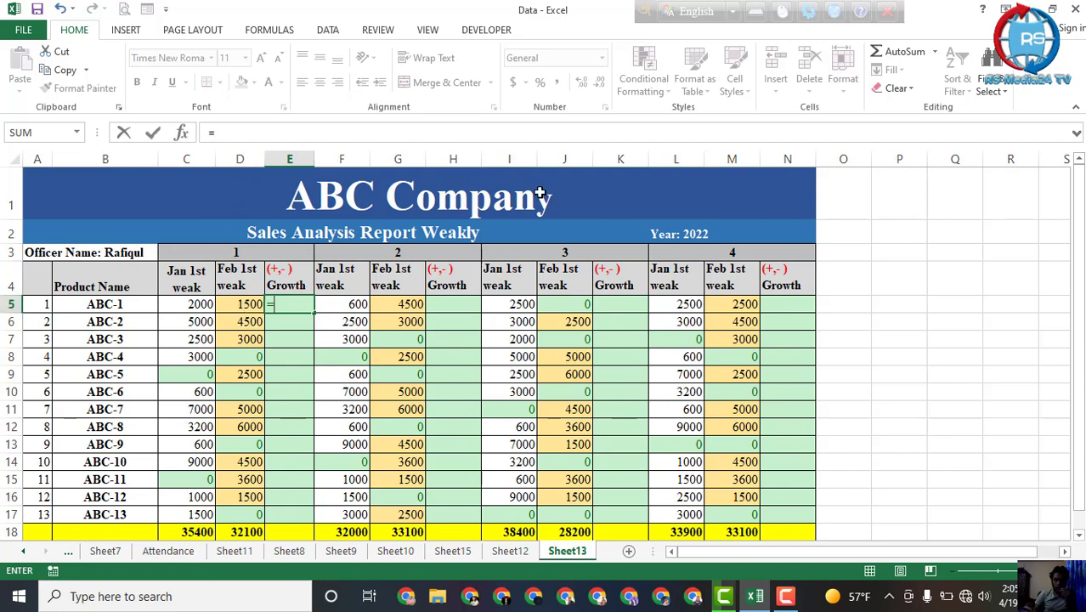
pyautogui.write('d5-c')
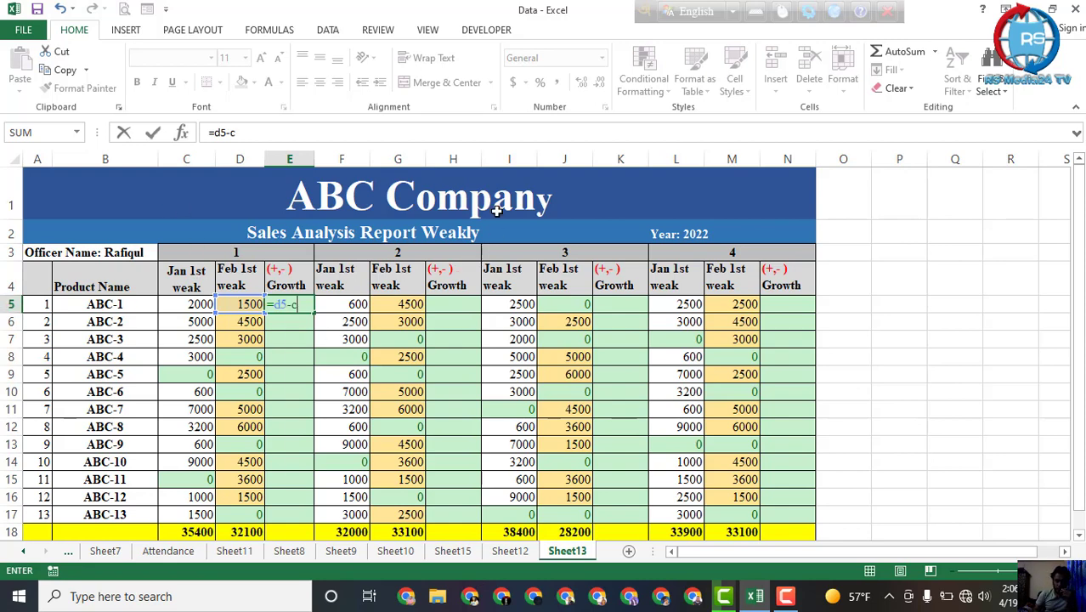
pyautogui.write('5')
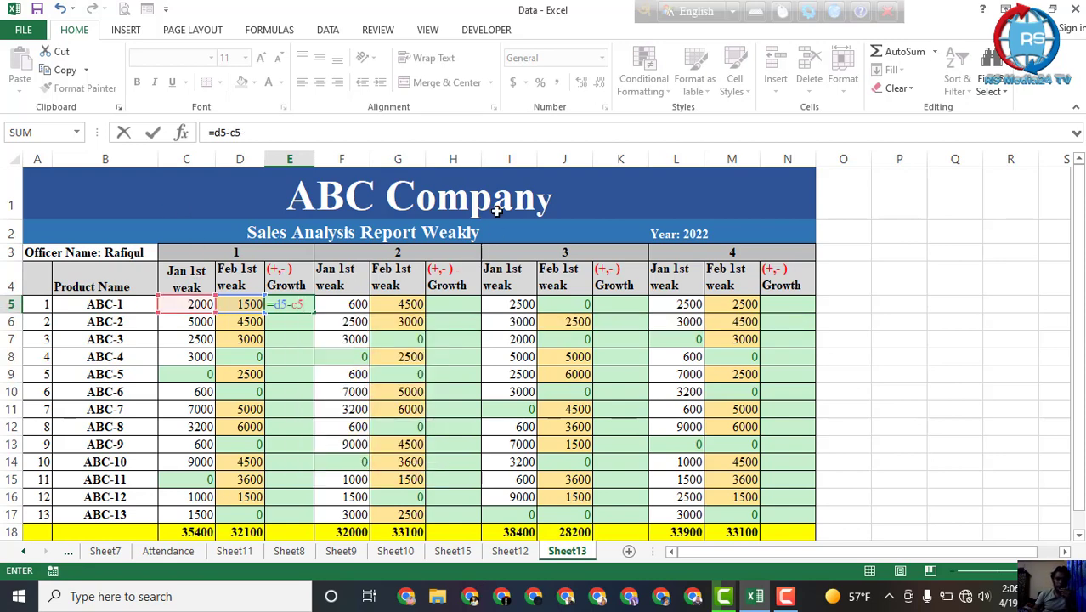
pyautogui.press('Return')
# - Fill the growth formula from E5 down to E17 for all remaining products
pyautogui.click(285, 303)
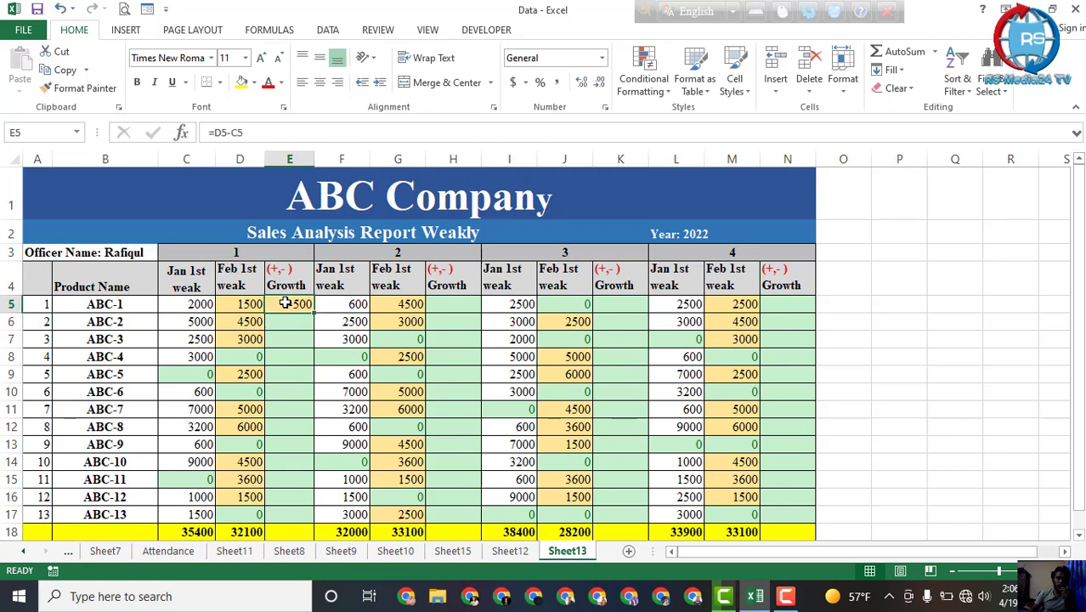
pyautogui.moveTo(313, 314); pyautogui.dragTo(308, 520)
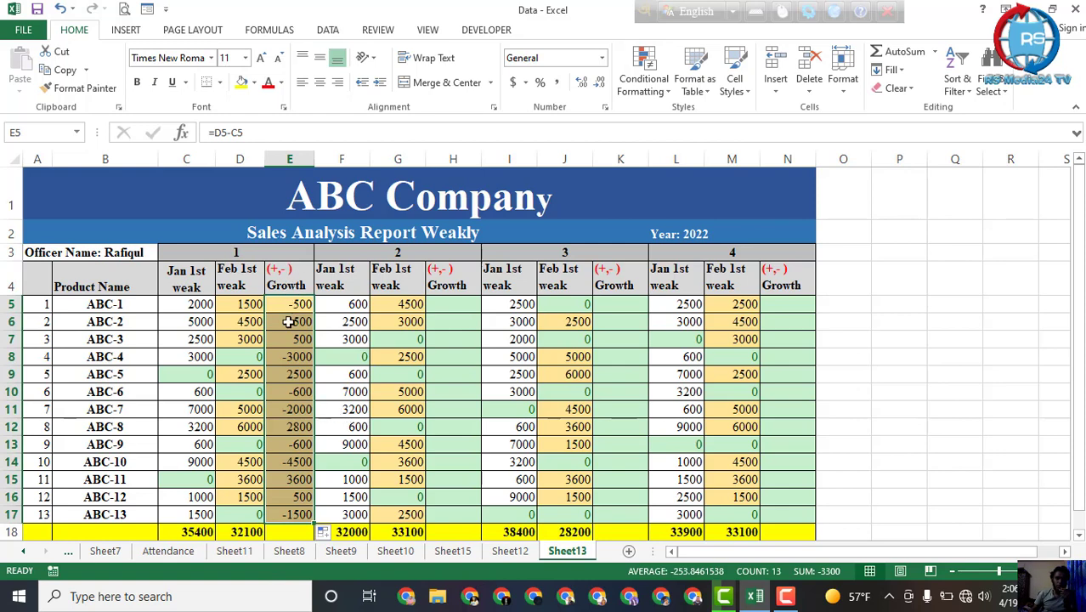
pyautogui.click(300, 409)
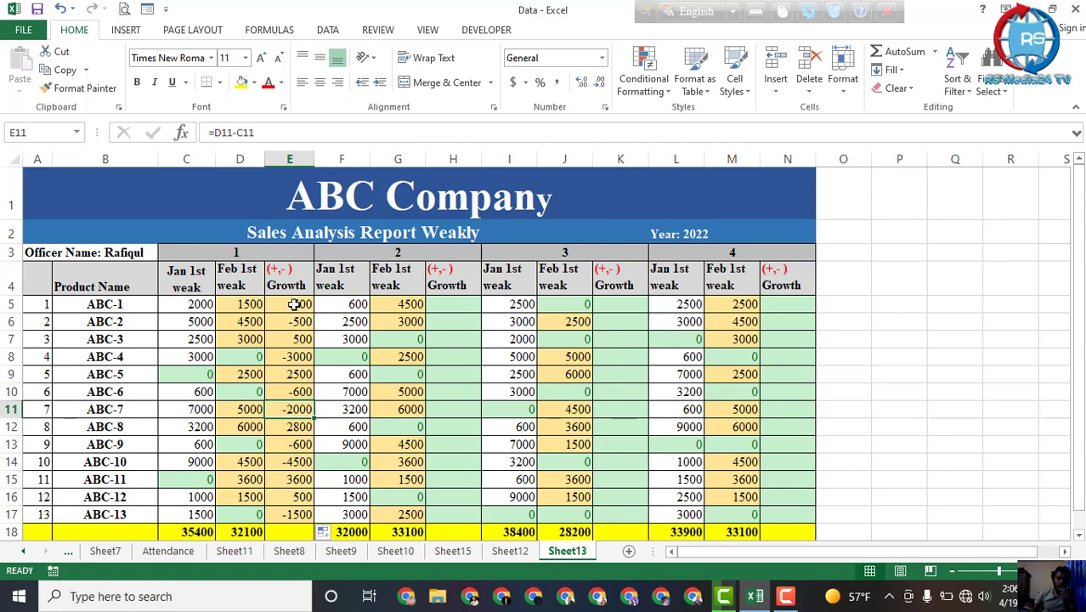
# - Format the week 1 growth values in E5:E17 with a dark green fill and bold text
pyautogui.moveTo(293, 304); pyautogui.dragTo(299, 515)
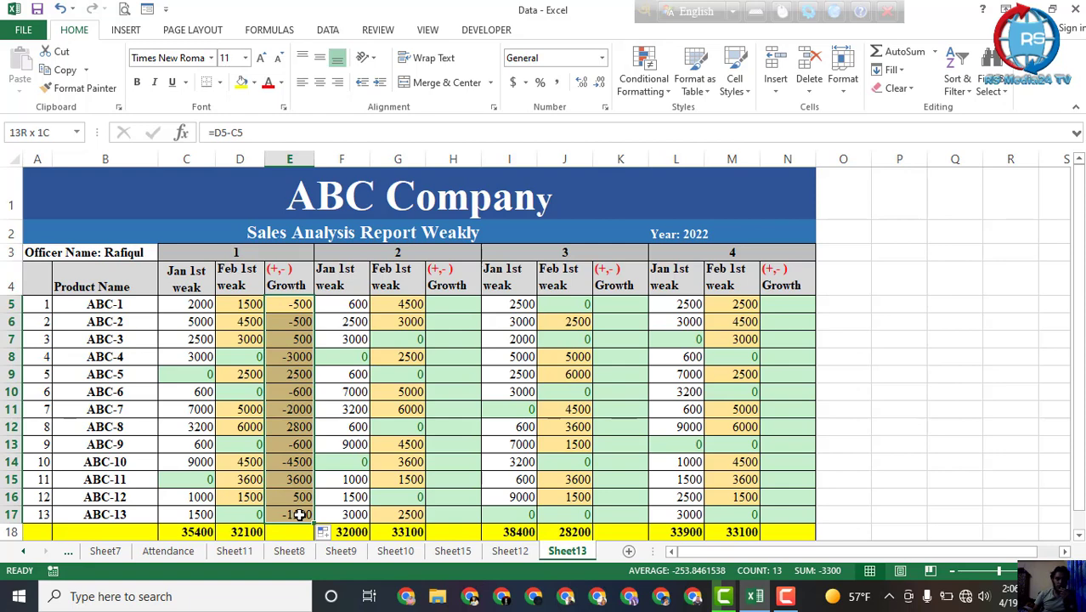
pyautogui.click(254, 83)
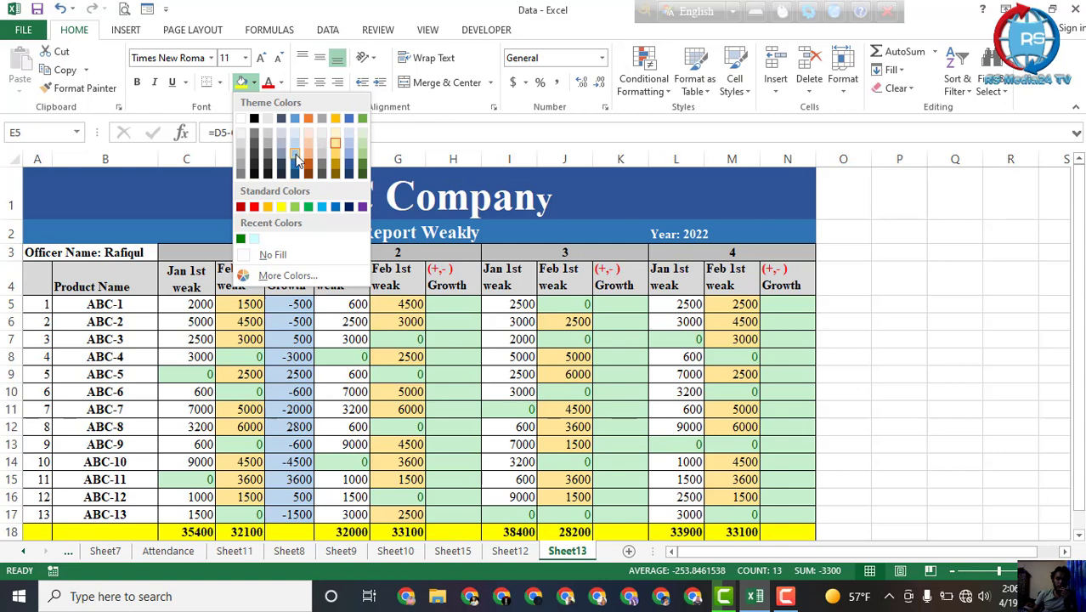
pyautogui.click(362, 163)
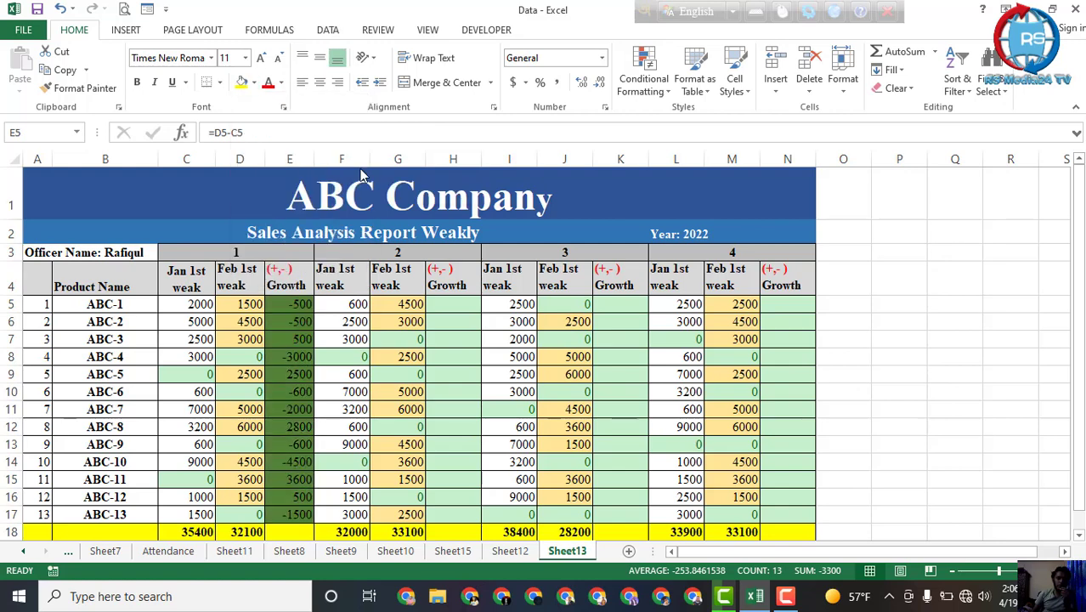
pyautogui.click(137, 82)
pyautogui.click(411, 338)
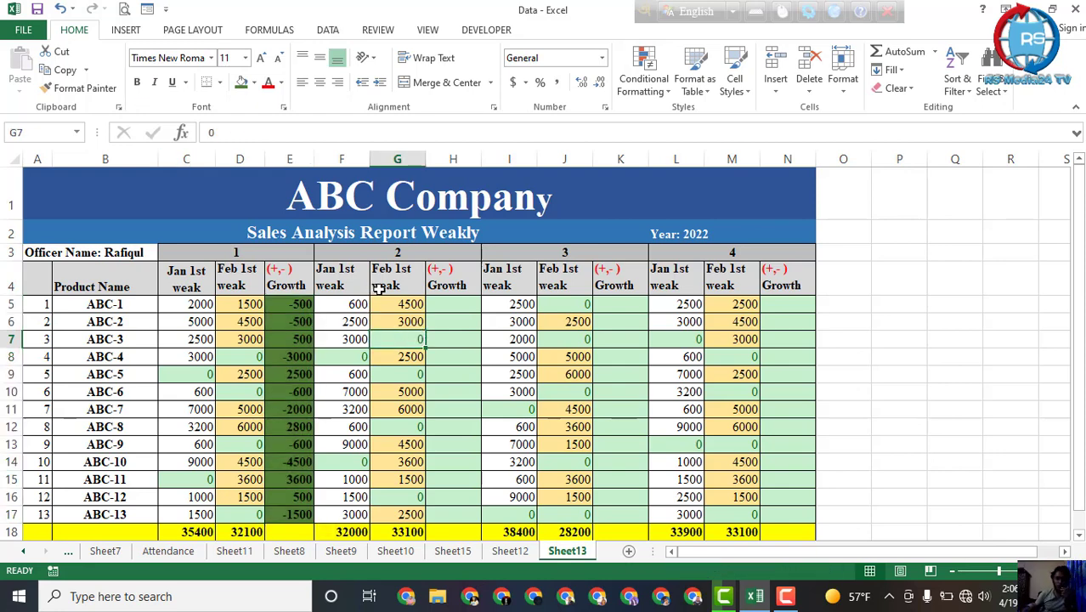
pyautogui.click(302, 303)
# - Enter the formula =G5-F5 in cell H5 for the week 2 growth of ABC-1
pyautogui.click(448, 306)
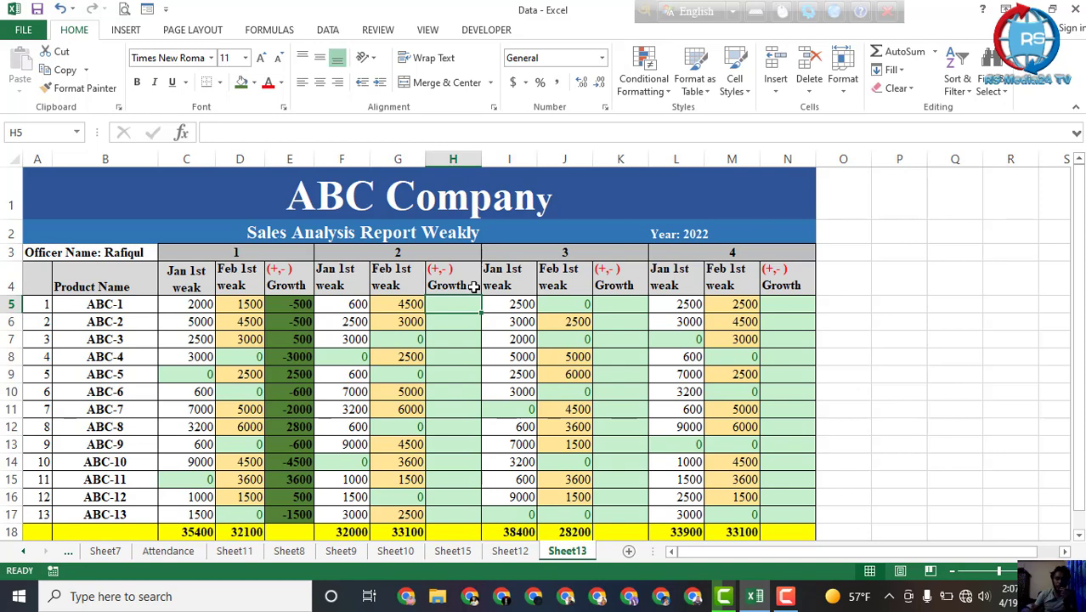
pyautogui.write('=')
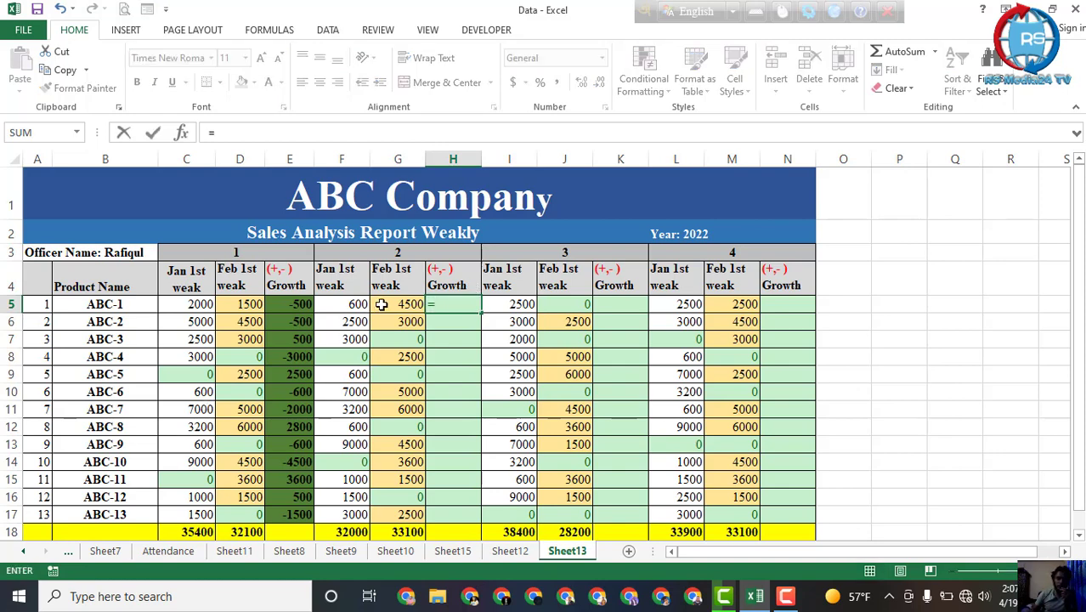
pyautogui.click(396, 304)
pyautogui.write('-')
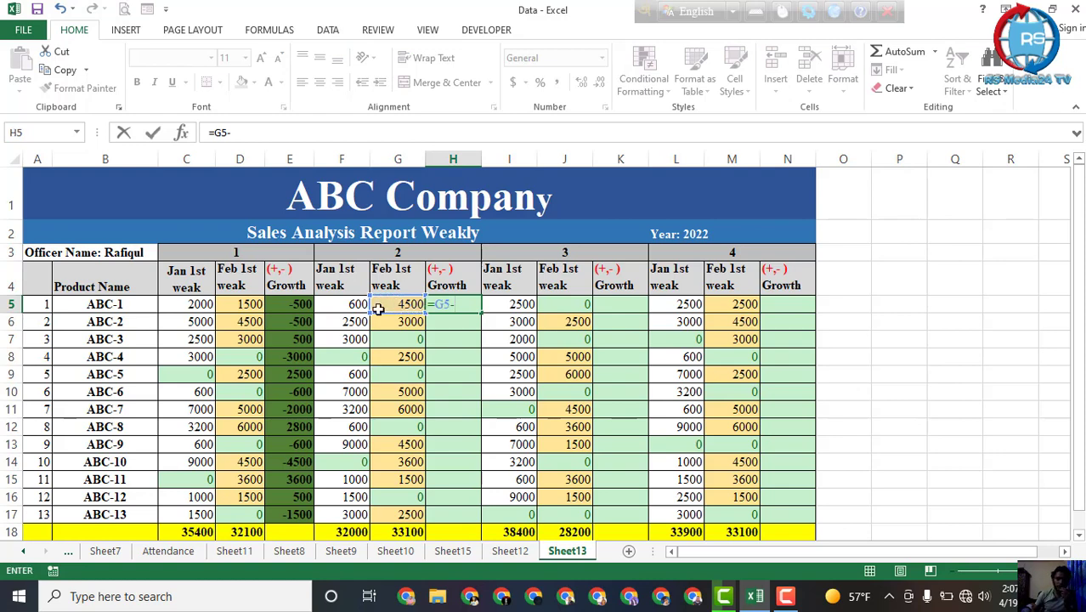
pyautogui.click(351, 304)
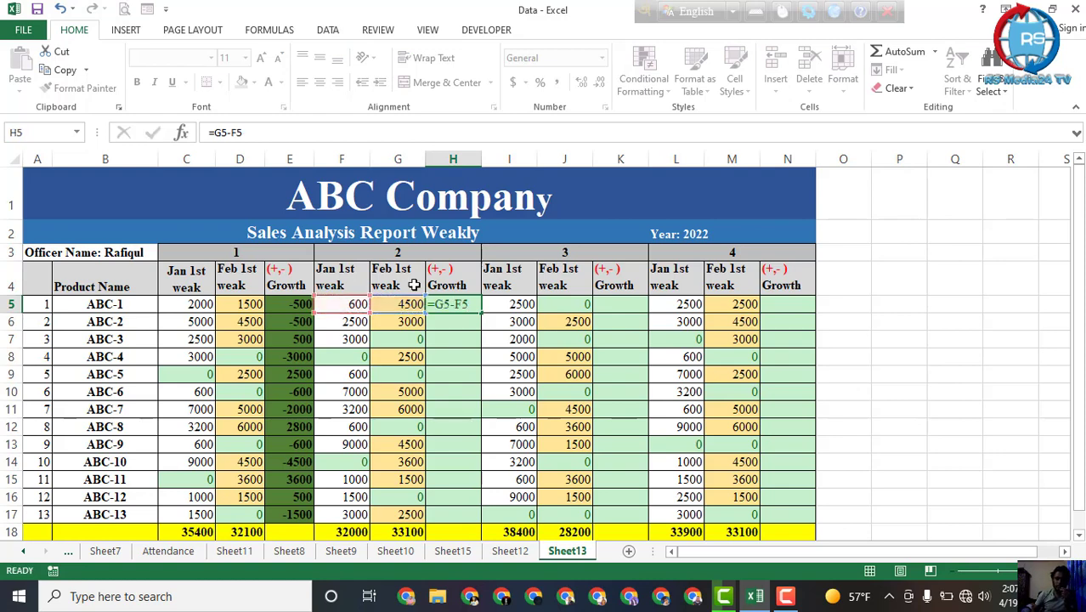
pyautogui.press('Return')
# - Fill the H5 formula down to H17 and format the range with the same dark green fill and bold text
pyautogui.click(464, 306)
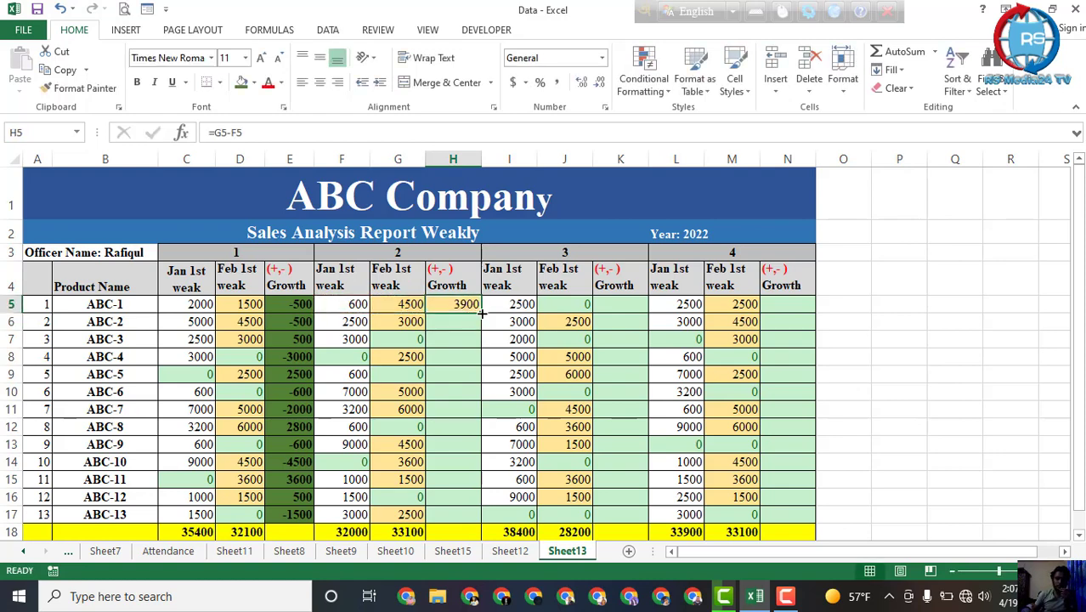
pyautogui.moveTo(481, 313)
pyautogui.mouseDown()
pyautogui.moveTo(472, 529)
pyautogui.moveTo(474, 512)
pyautogui.mouseUp()
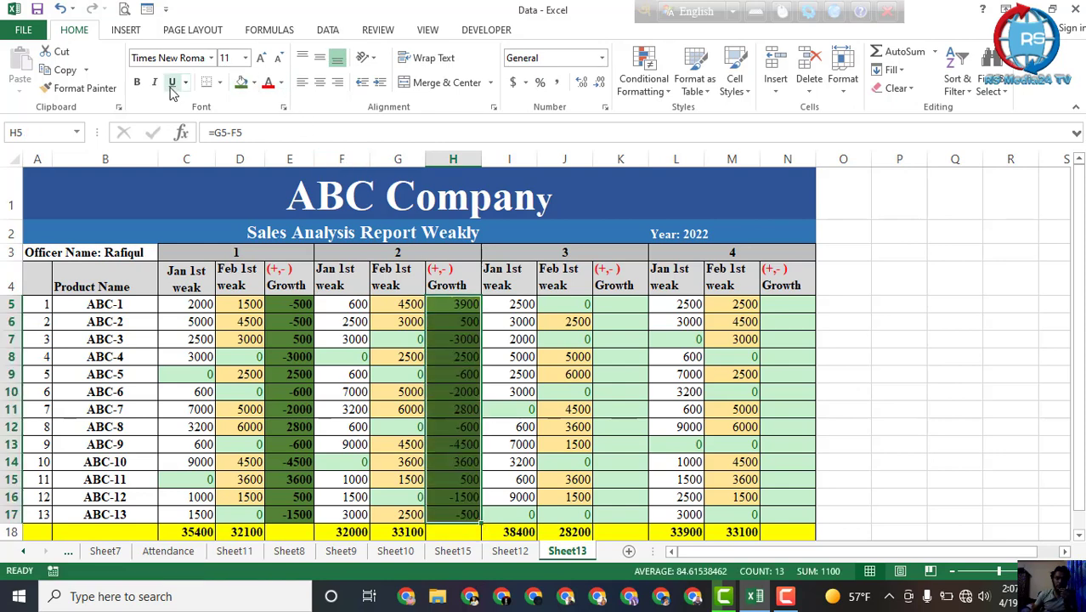
pyautogui.click(137, 83)
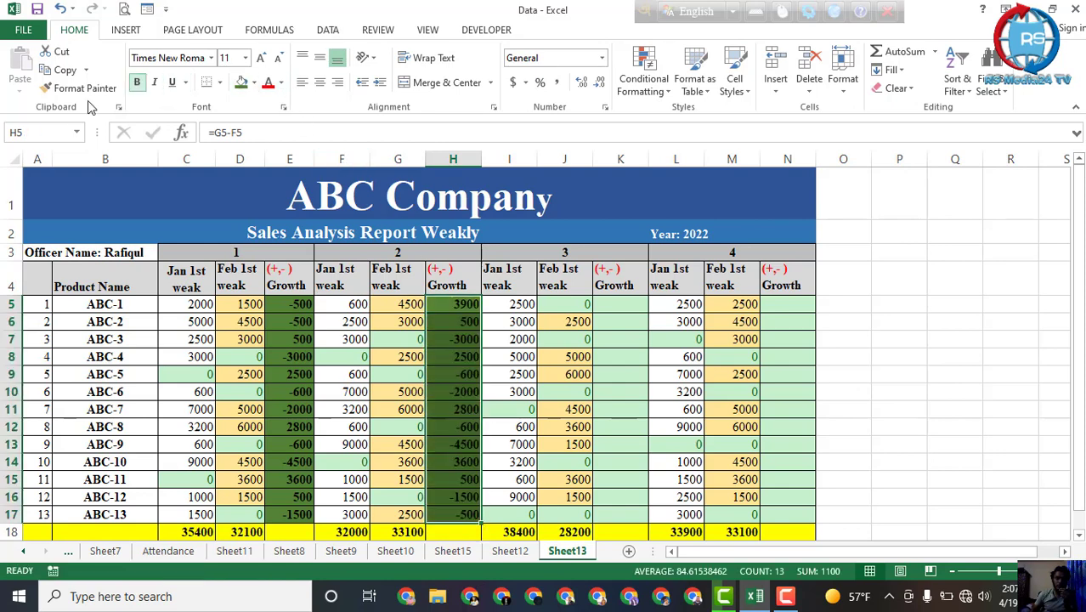
# - Enter the formula =J5-I5 in cell K5 for the week 3 growth of ABC-1
pyautogui.click(616, 301)
pyautogui.write('=')
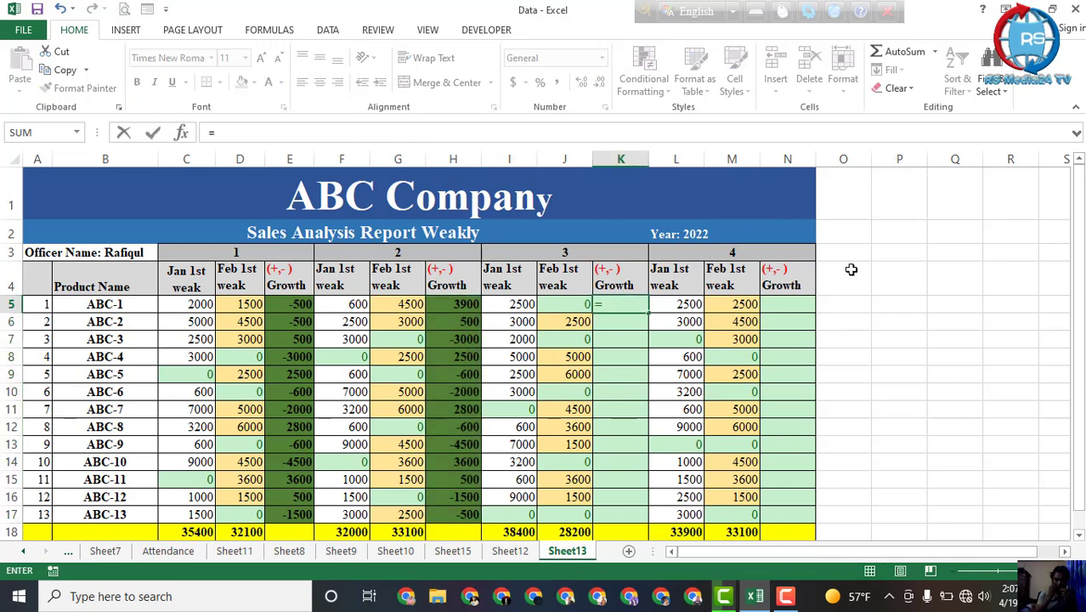
pyautogui.click(566, 304)
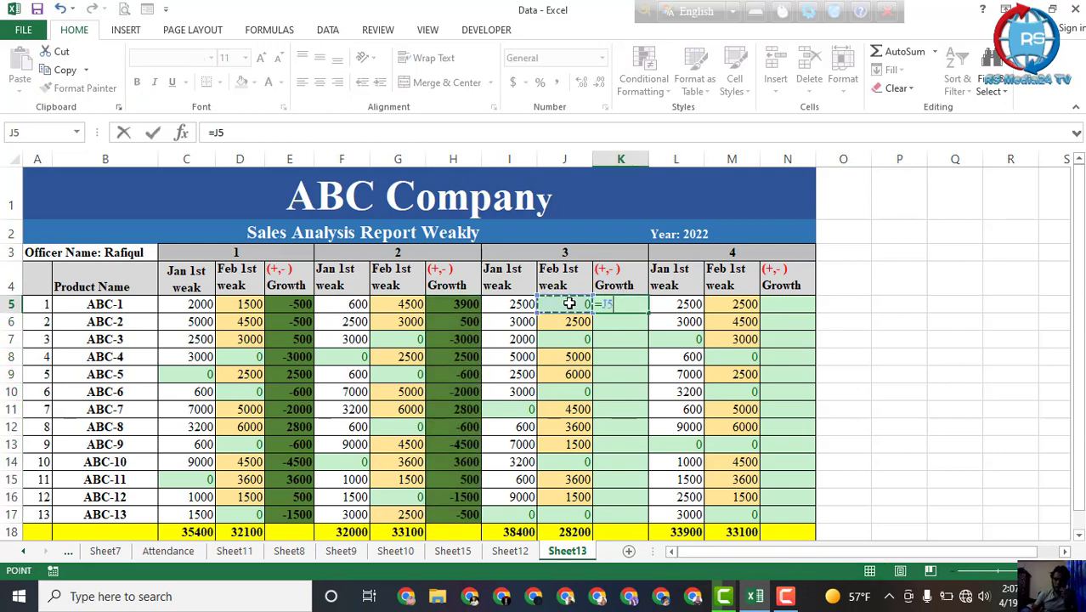
pyautogui.write('-')
pyautogui.click(522, 306)
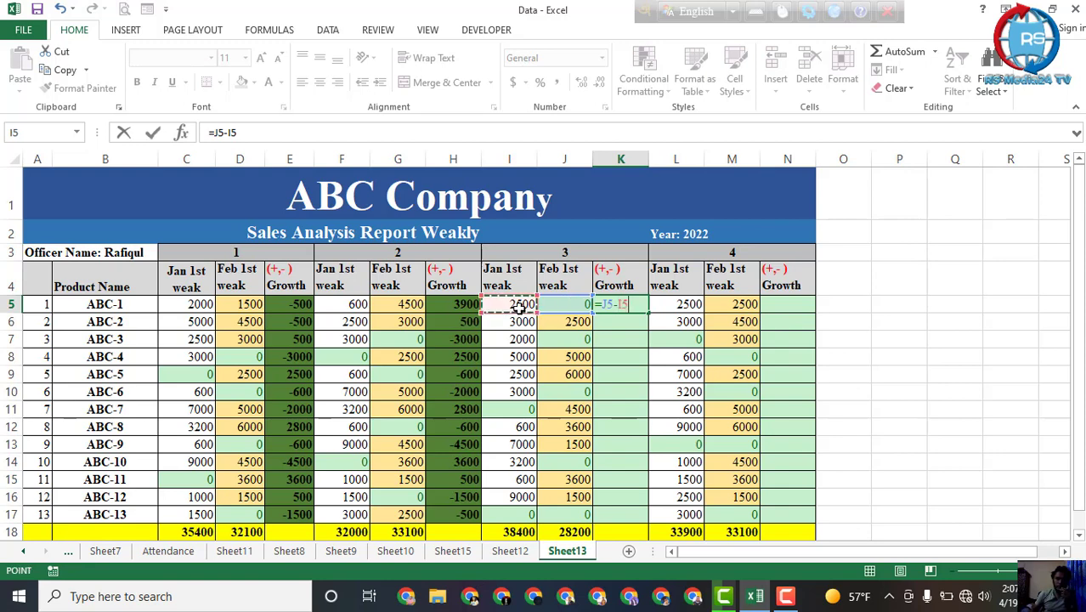
pyautogui.press('Return')
# - Fill the K5 formula down to K17 and format the range with the same dark green fill and bold text
pyautogui.click(637, 306)
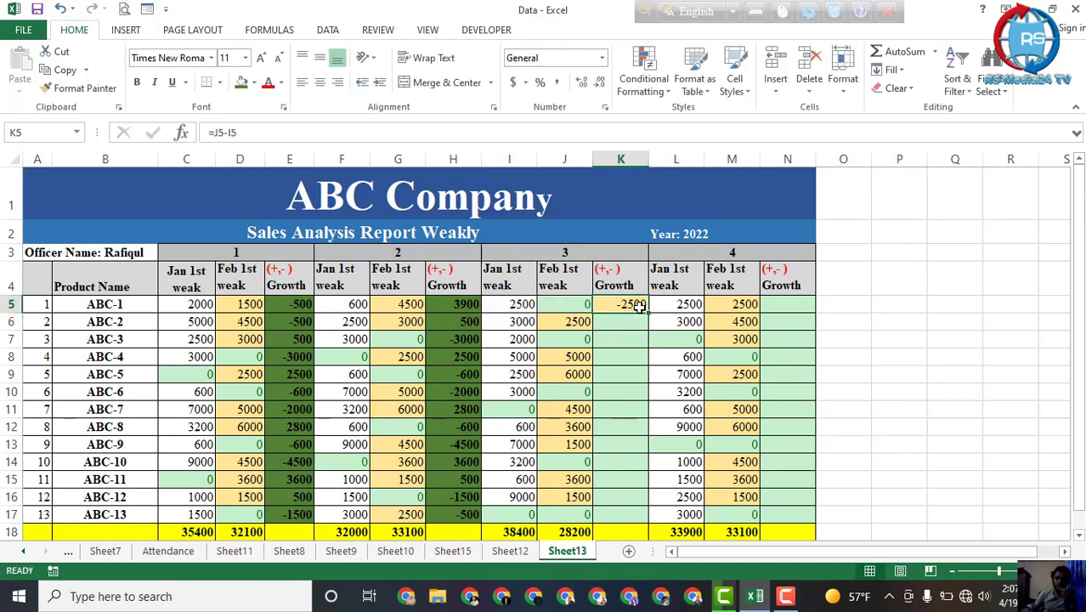
pyautogui.moveTo(651, 312)
pyautogui.mouseDown()
pyautogui.moveTo(647, 522)
pyautogui.moveTo(601, 299)
pyautogui.mouseUp()
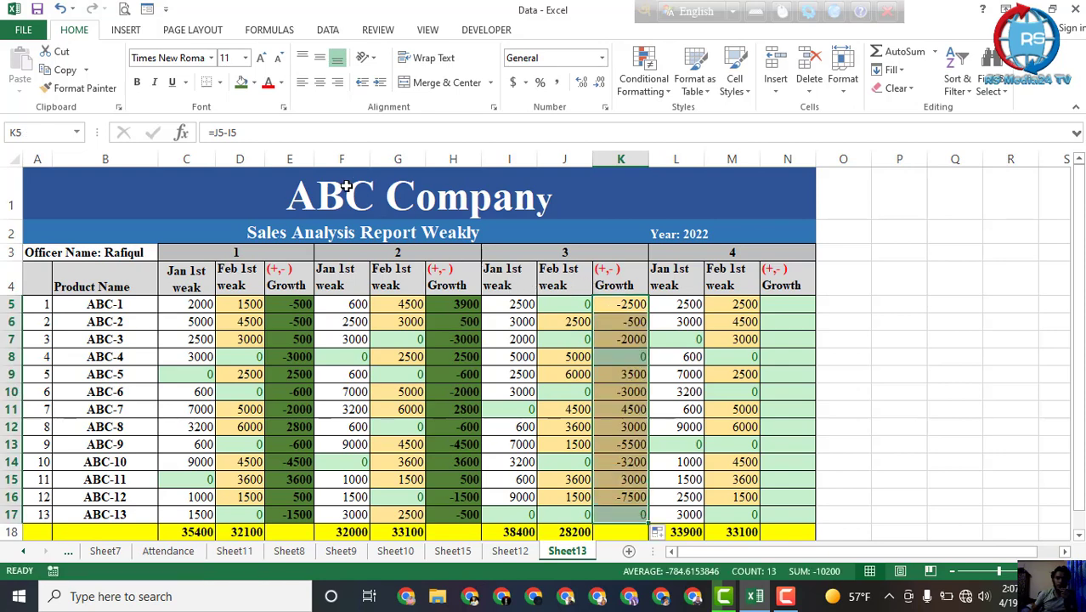
pyautogui.click(241, 82)
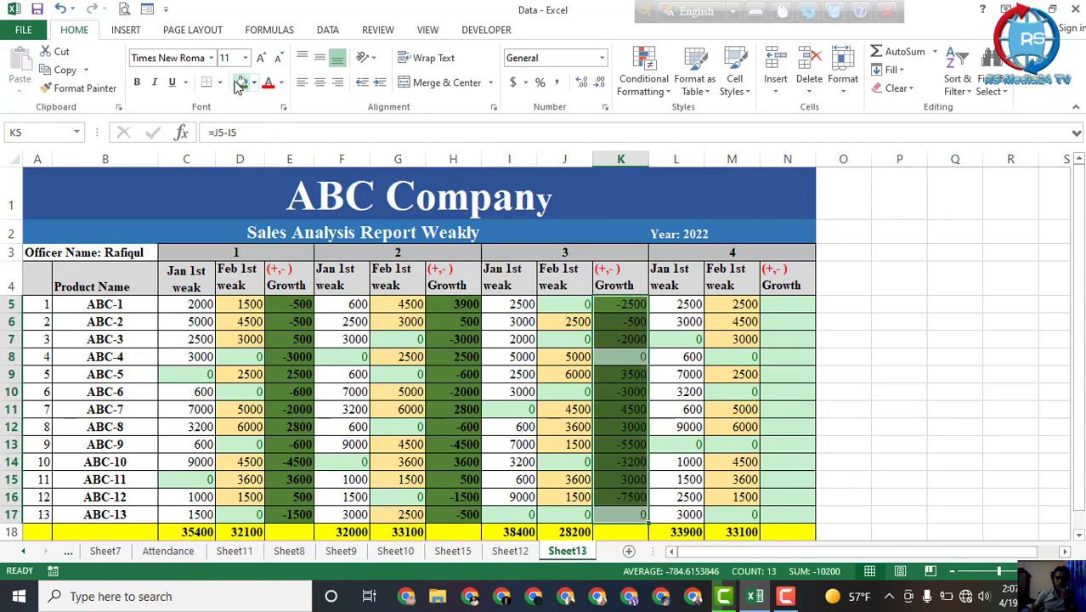
pyautogui.click(137, 82)
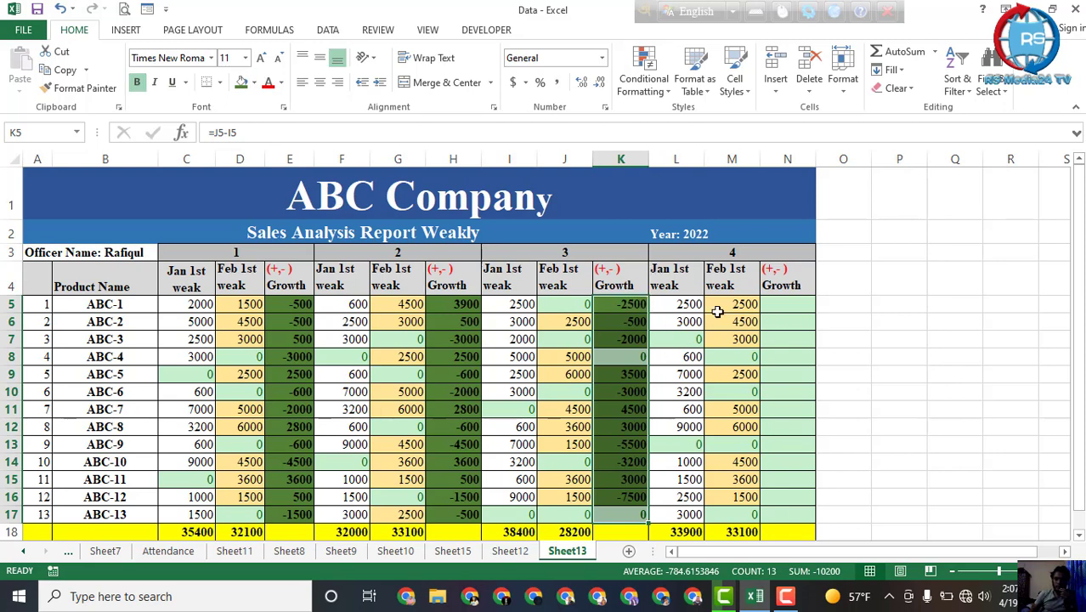
# - Enter the formula =M5-L5 in cell N5 for the week 4 growth of ABC-1
pyautogui.click(782, 304)
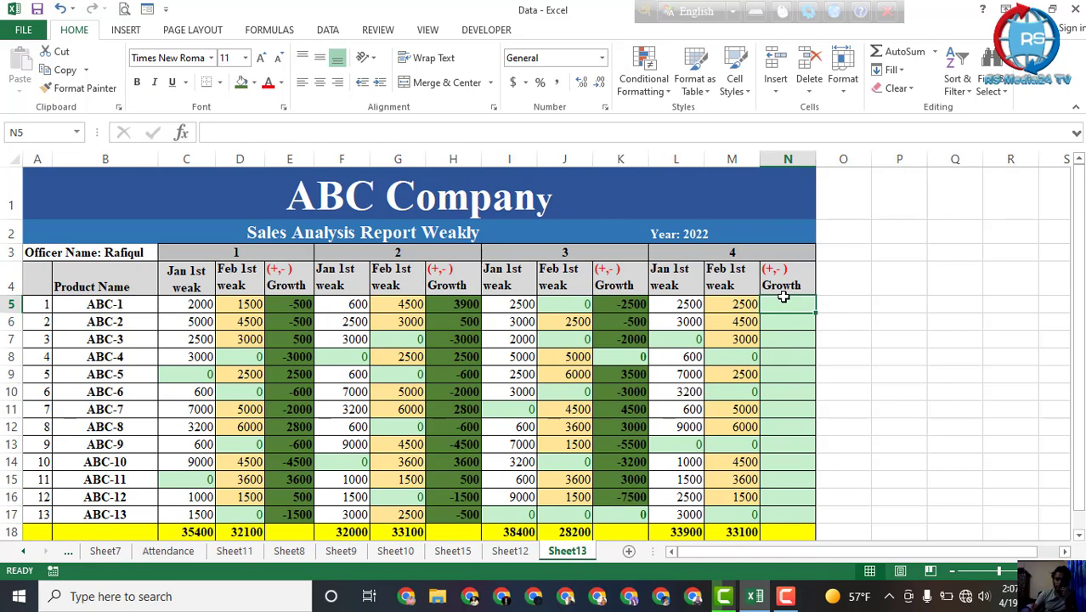
pyautogui.write('=')
pyautogui.click(738, 305)
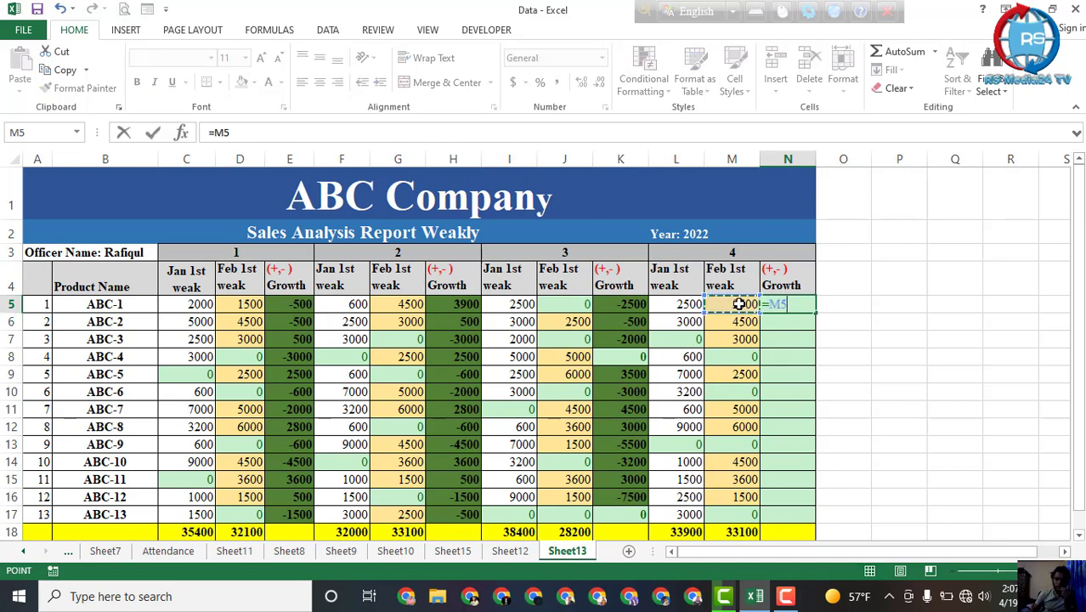
pyautogui.write('-')
pyautogui.click(687, 304)
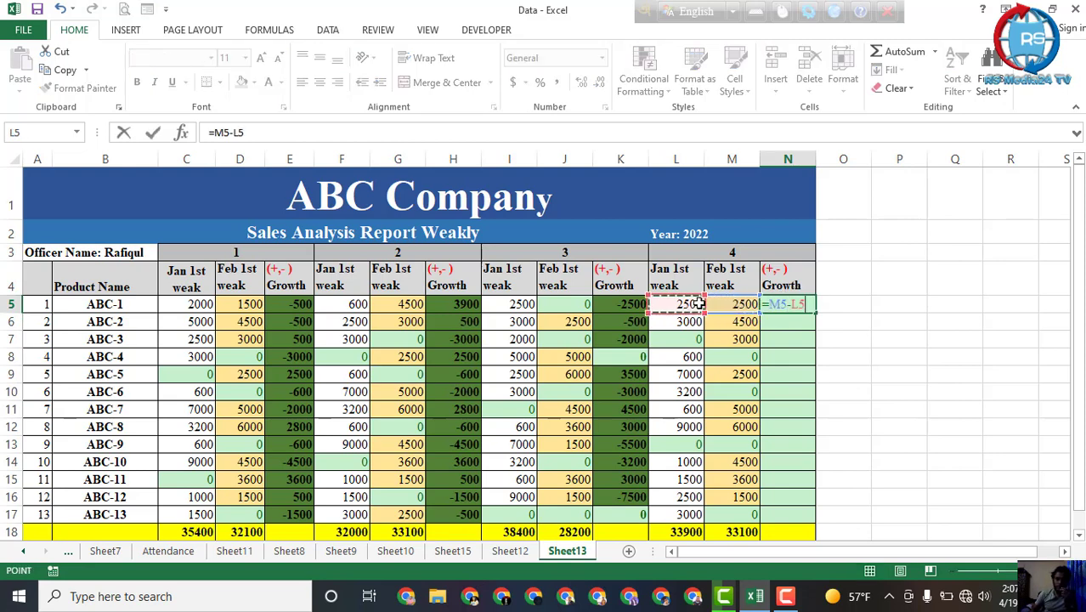
pyautogui.hotkey('ctrl', 'Return')
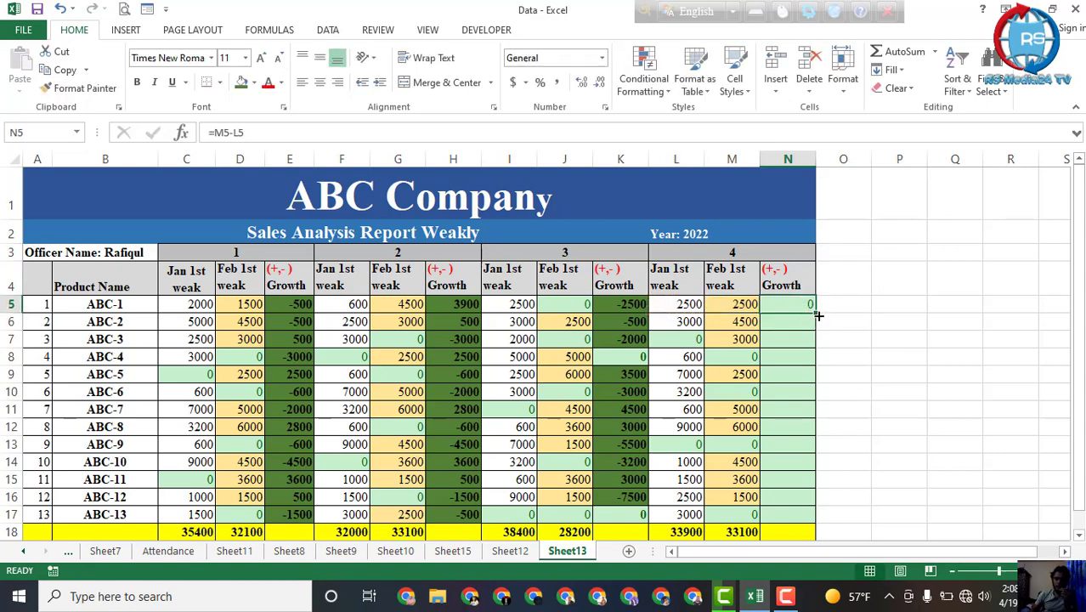
# - Fill the N5 formula down to N17 and format the range with the same dark green fill and bold text
pyautogui.moveTo(815, 313); pyautogui.dragTo(823, 515)
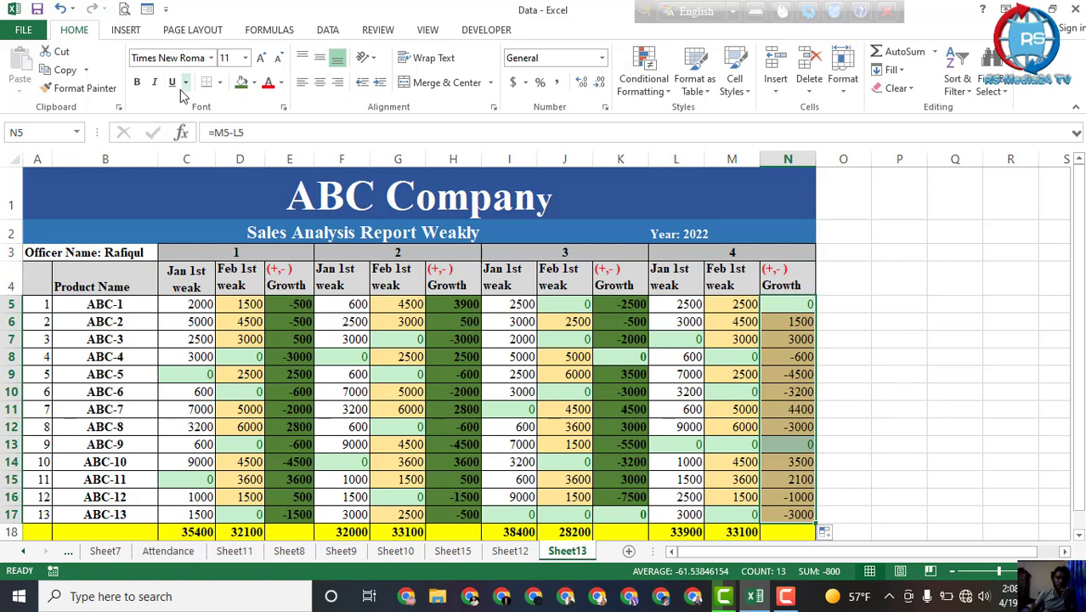
pyautogui.click(242, 81)
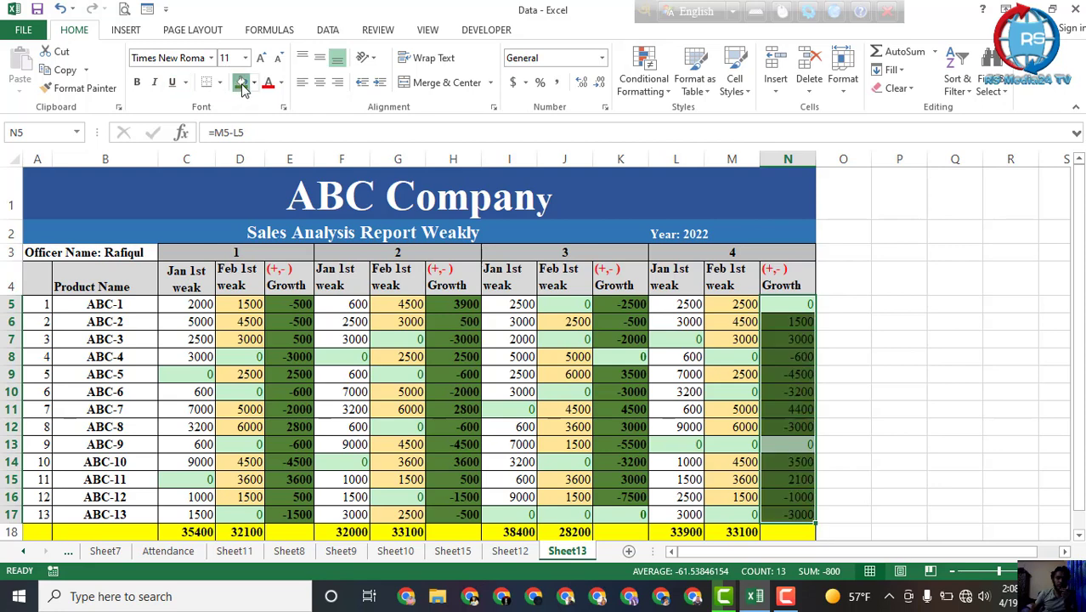
pyautogui.click(138, 82)
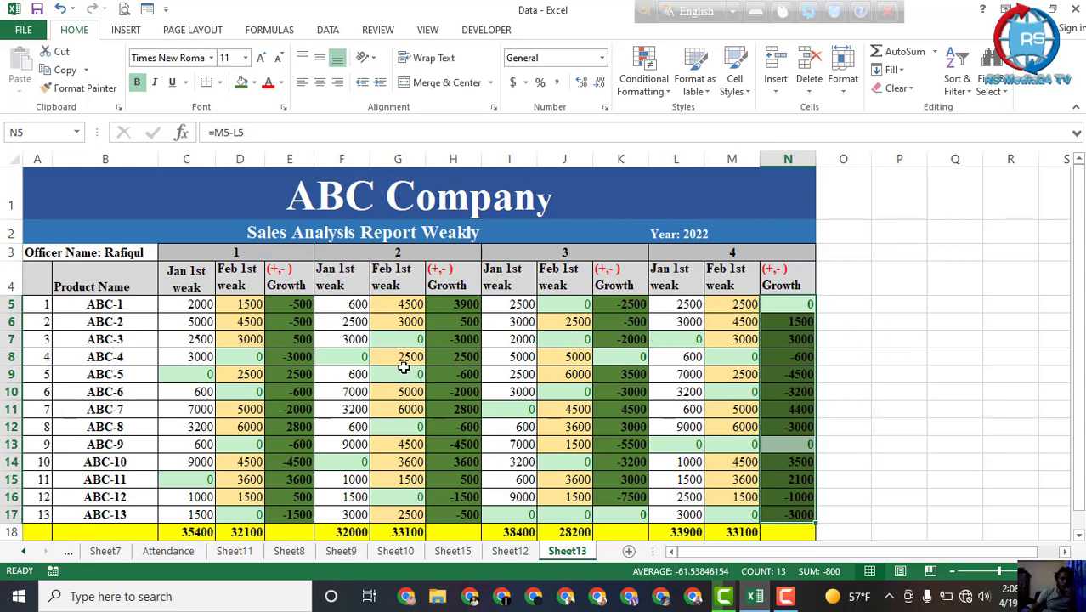
pyautogui.click(898, 339)
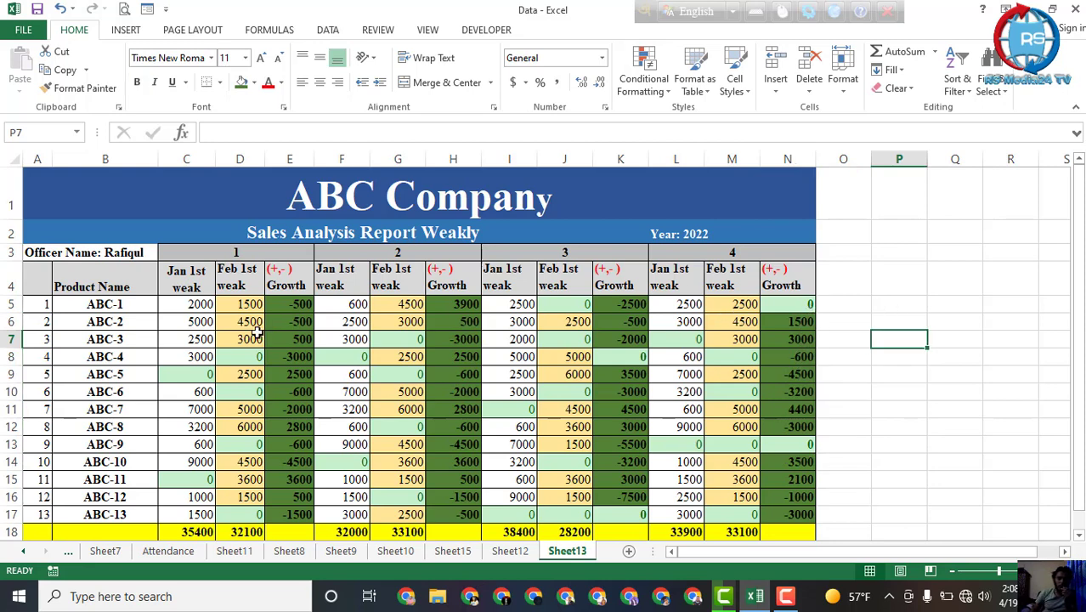
# - Apply a Text That Contains rule for "-" with Light Red Fill with Dark Red Text to growth ranges E5:E17, H5:H17, K5:K17 and N5:N17
pyautogui.moveTo(294, 306); pyautogui.dragTo(303, 516)
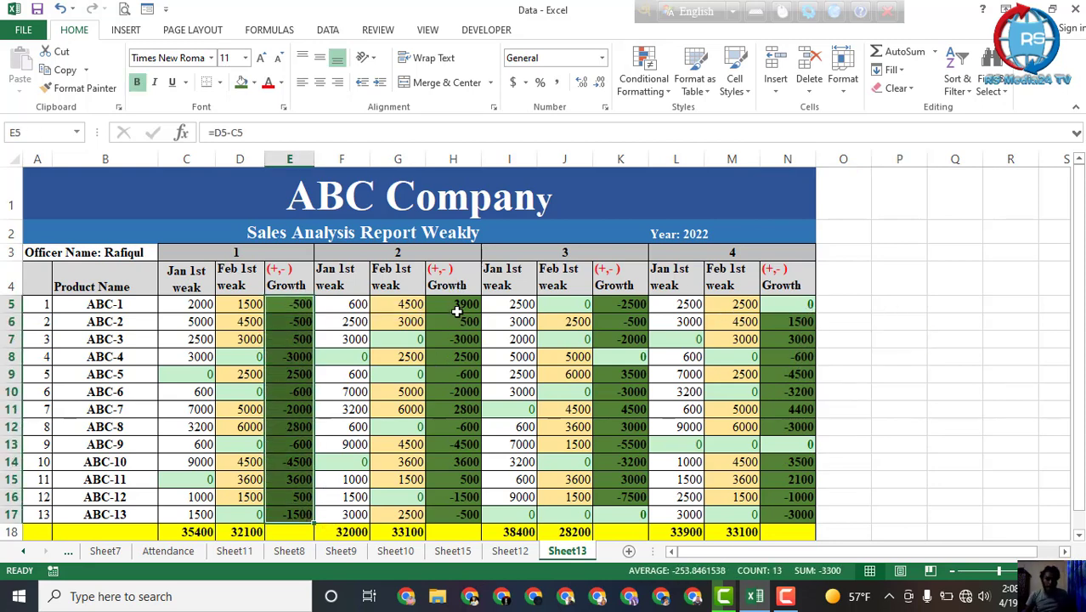
pyautogui.moveTo(456, 311); pyautogui.dragTo(468, 515)
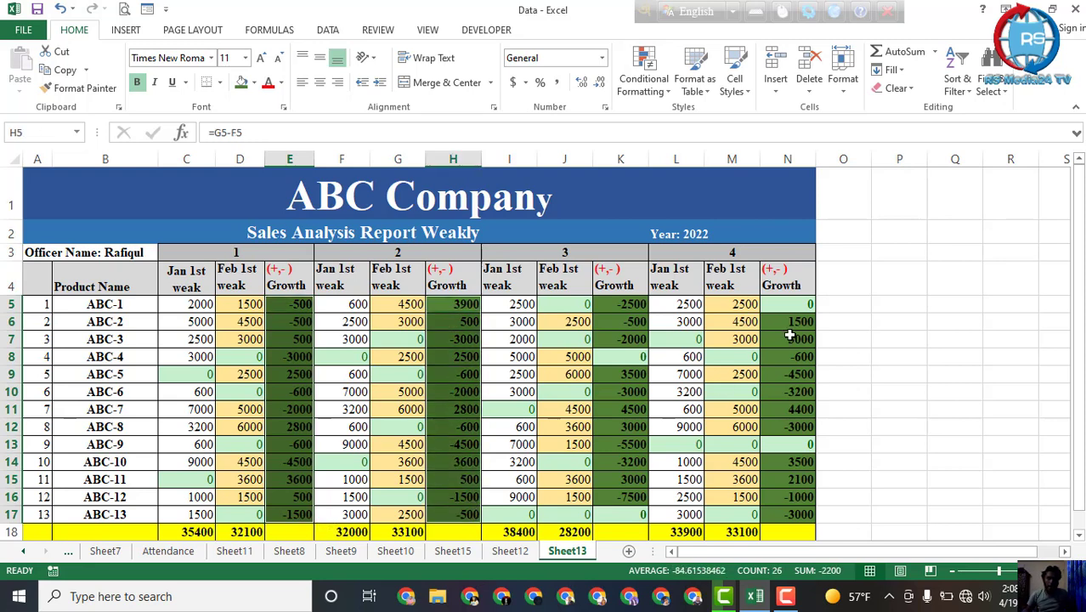
pyautogui.moveTo(627, 304); pyautogui.dragTo(632, 512)
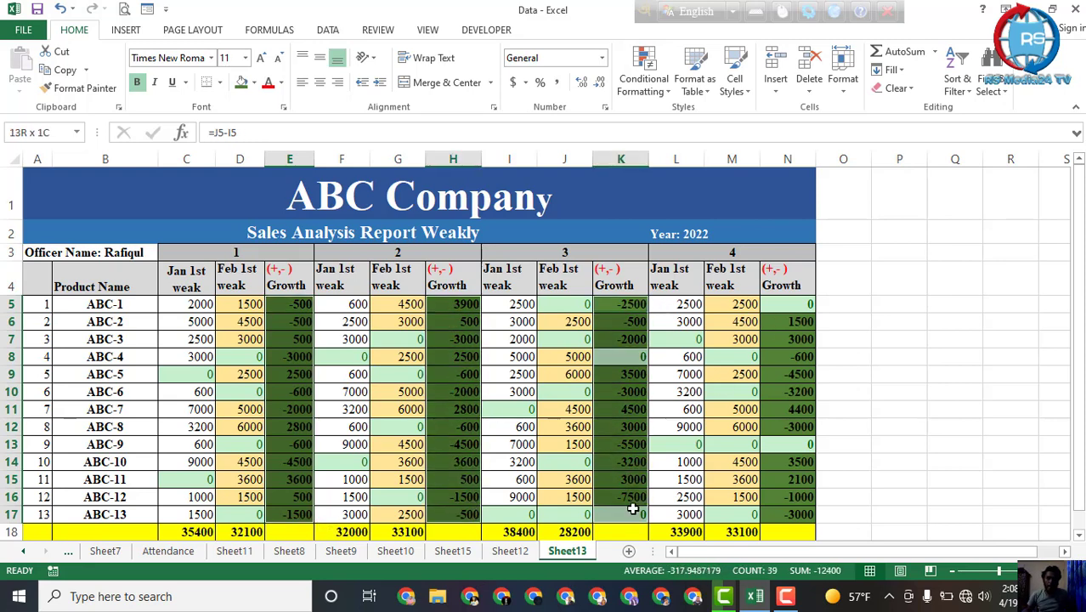
pyautogui.moveTo(798, 306); pyautogui.dragTo(803, 522)
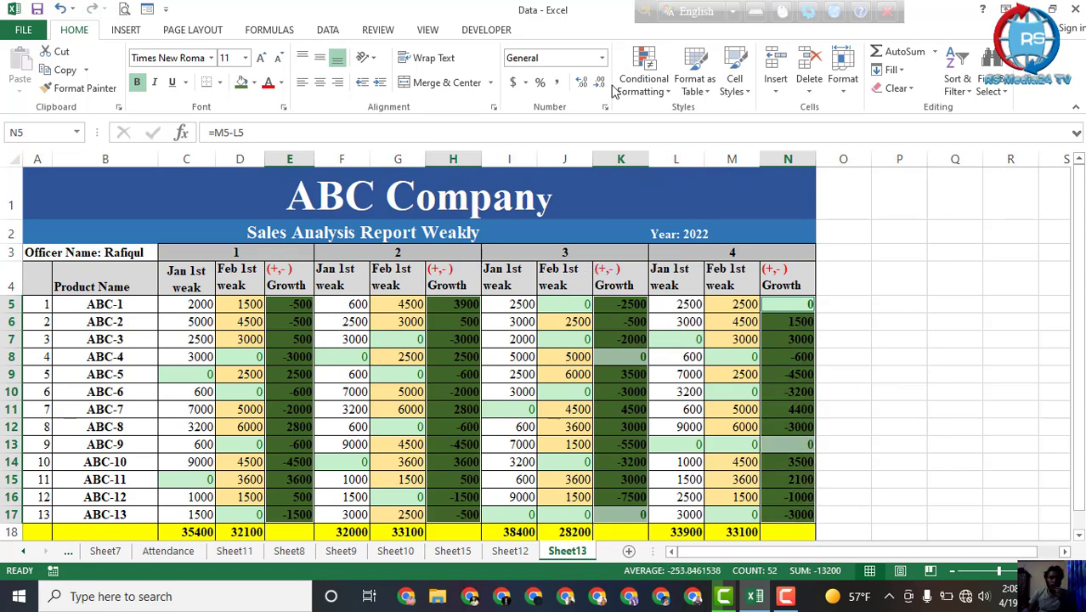
pyautogui.click(644, 92)
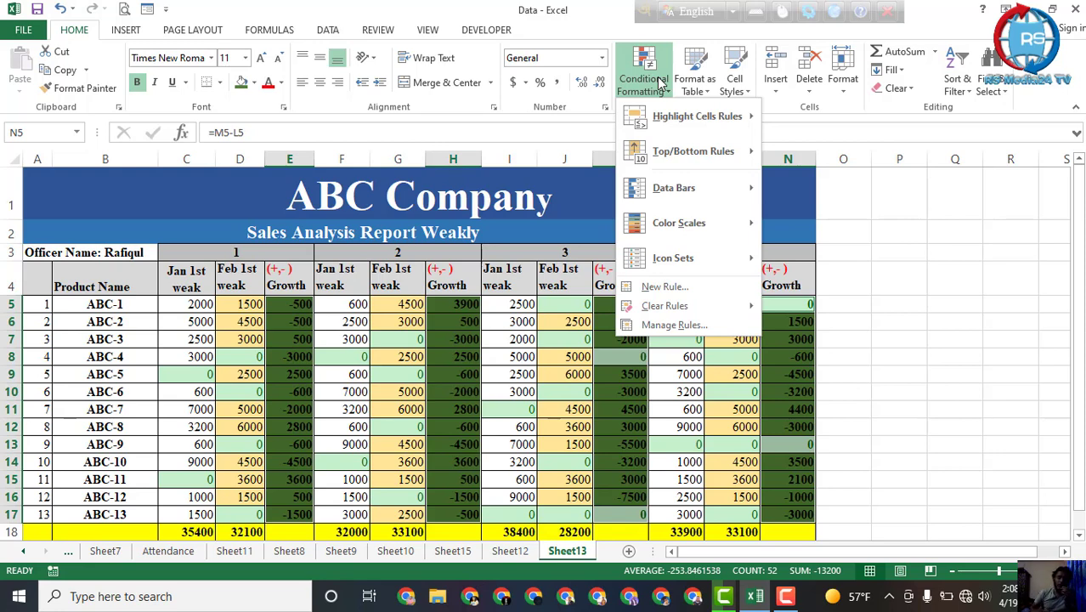
pyautogui.moveTo(748, 119)
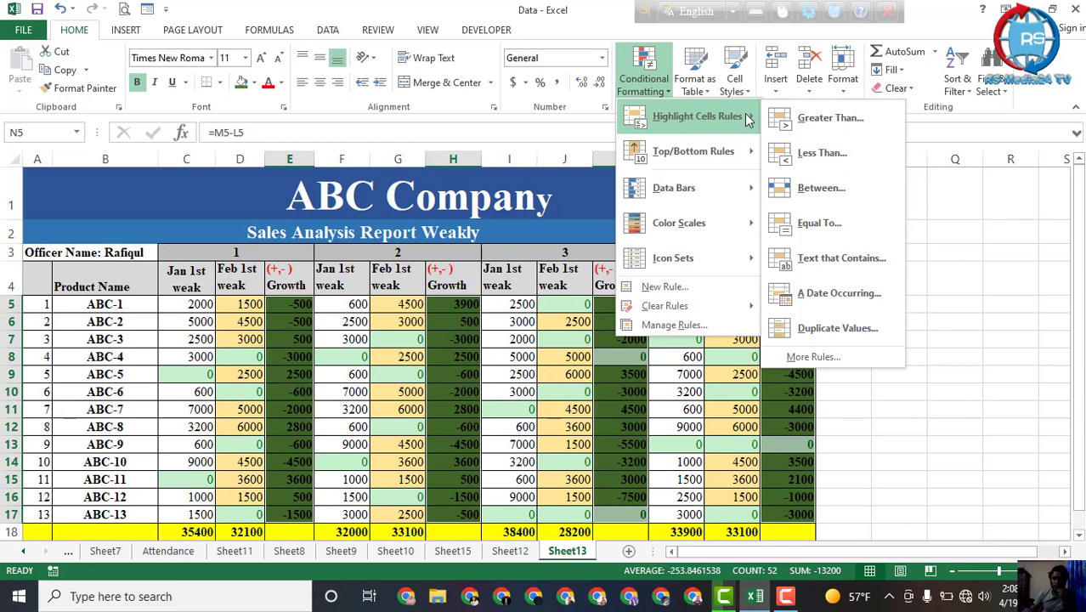
pyautogui.click(852, 267)
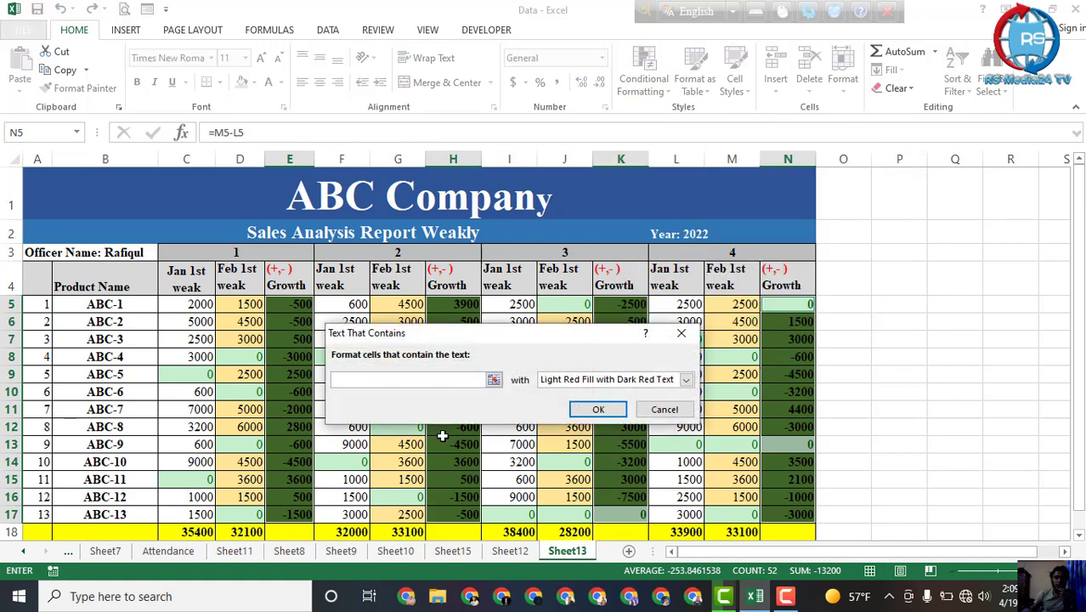
pyautogui.moveTo(520, 334); pyautogui.dragTo(704, 150)
pyautogui.click(583, 197)
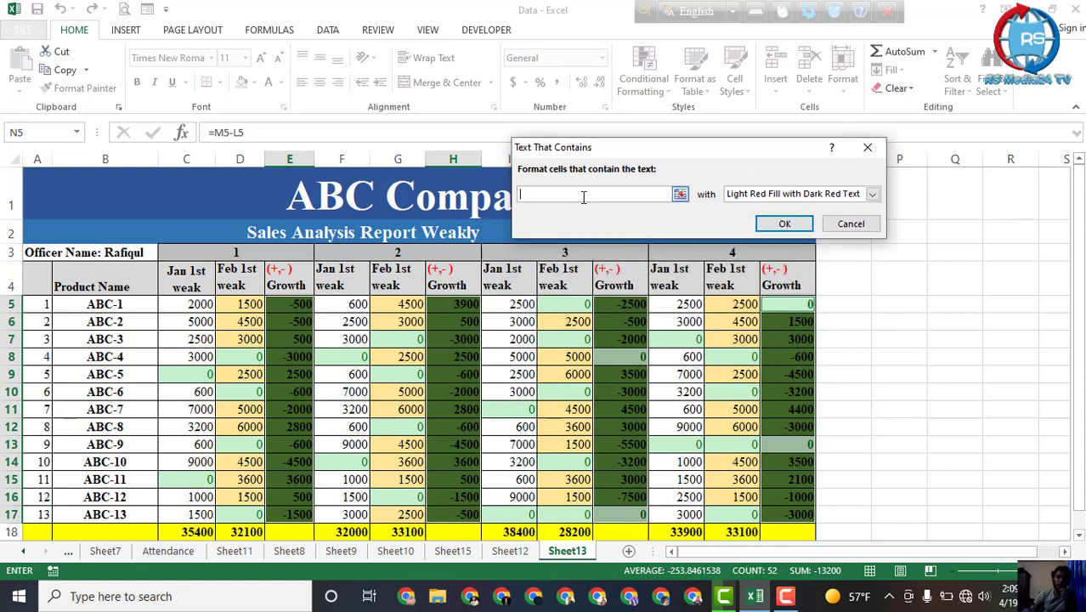
pyautogui.write('-')
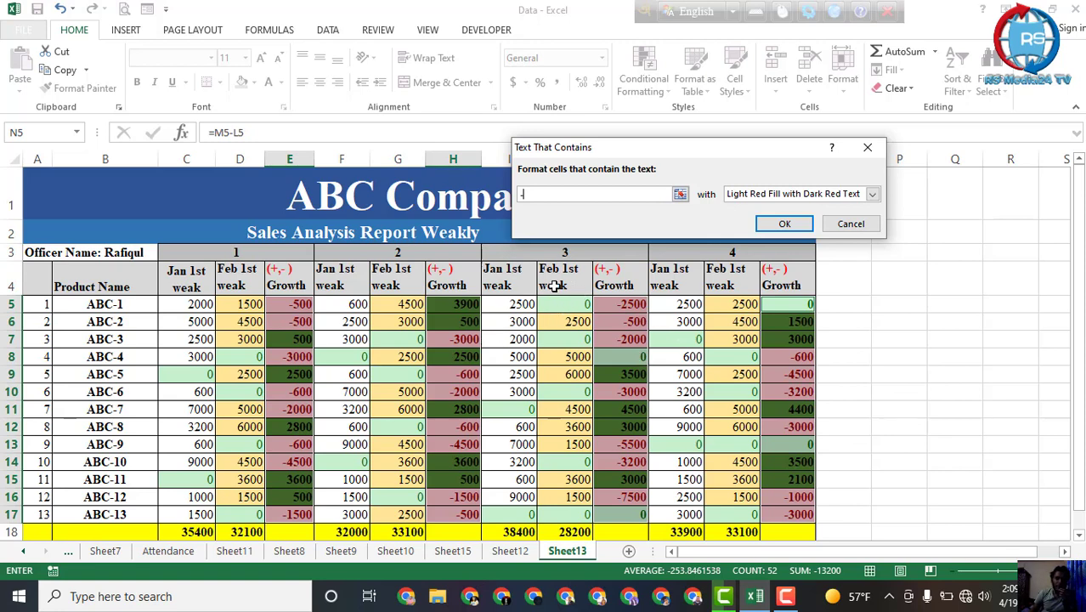
pyautogui.click(783, 226)
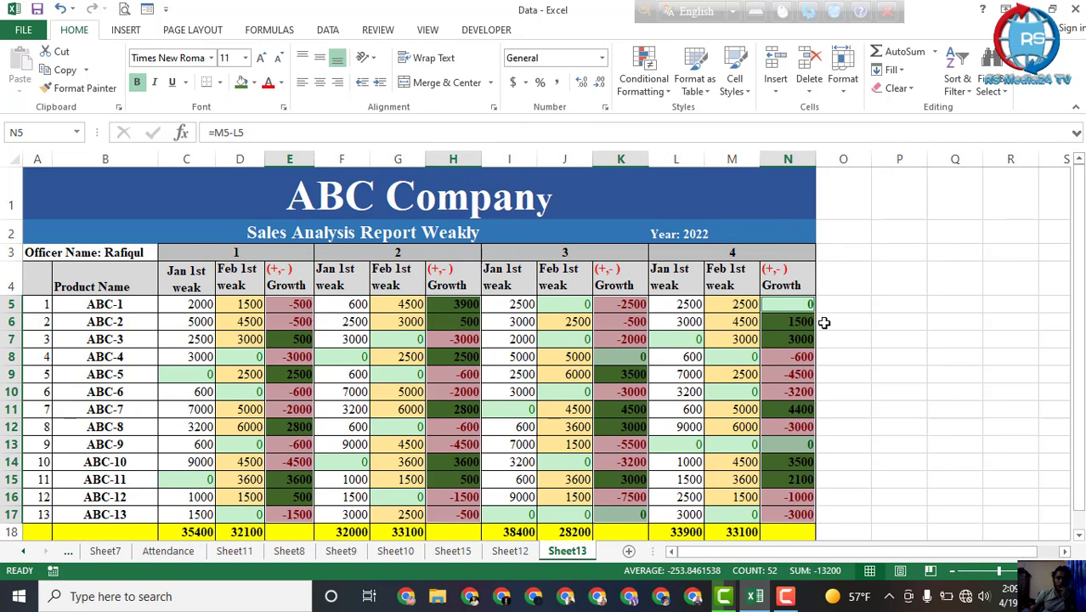
# - Examine the highlighted growth values across all products and the headers of the four weeks in the report
pyautogui.click(794, 336)
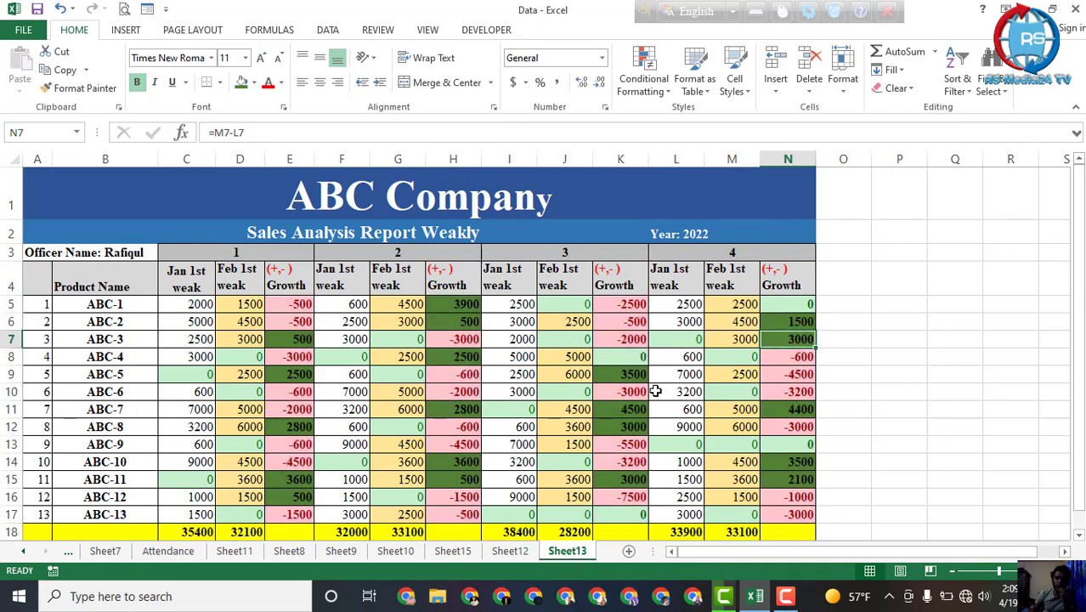
pyautogui.click(656, 379)
pyautogui.click(802, 308)
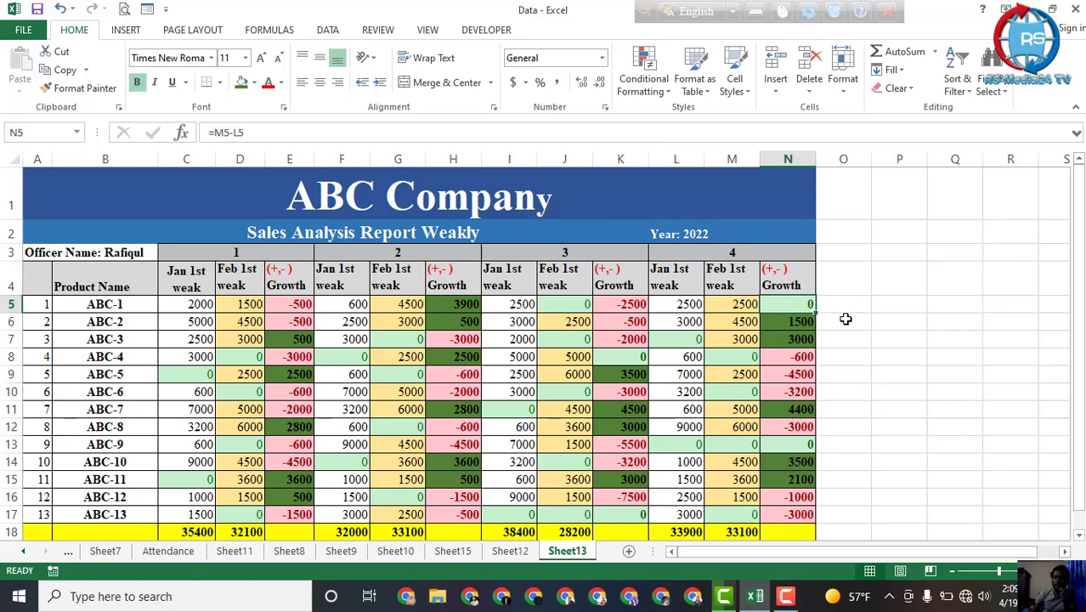
pyautogui.click(575, 359)
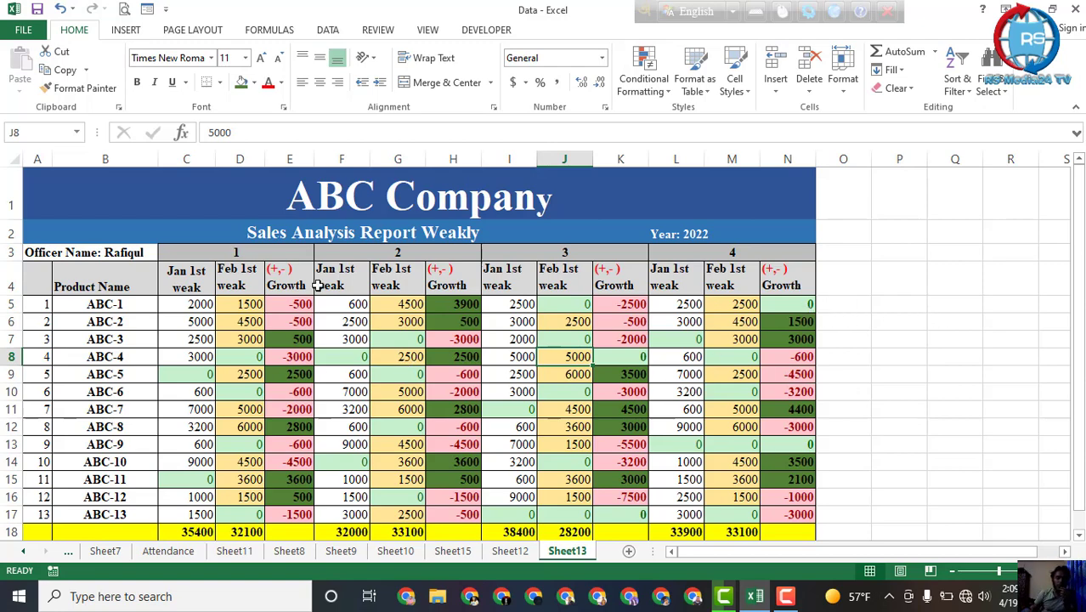
pyautogui.scroll(-2, 248, 350)
pyautogui.scroll(2, 205, 282)
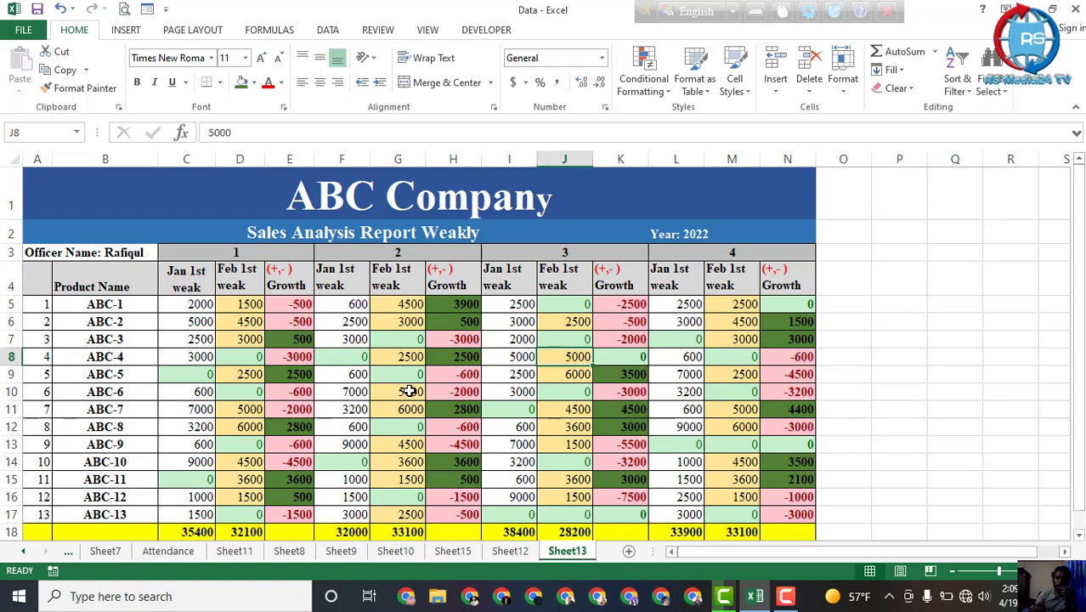
pyautogui.scroll(-2, 399, 374)
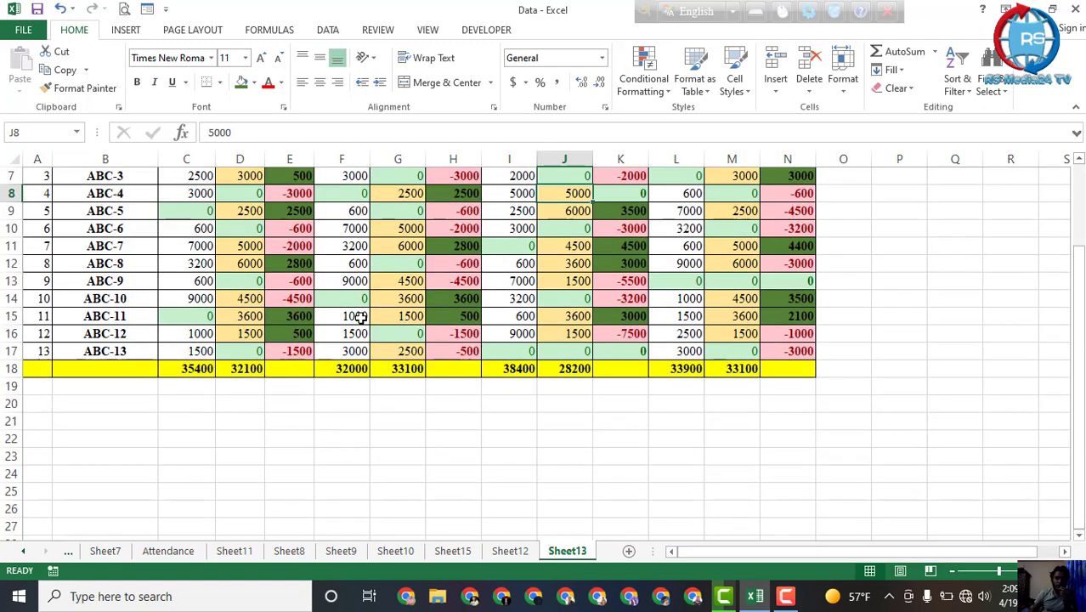
pyautogui.scroll(2, 356, 315)
pyautogui.scroll(-2, 295, 316)
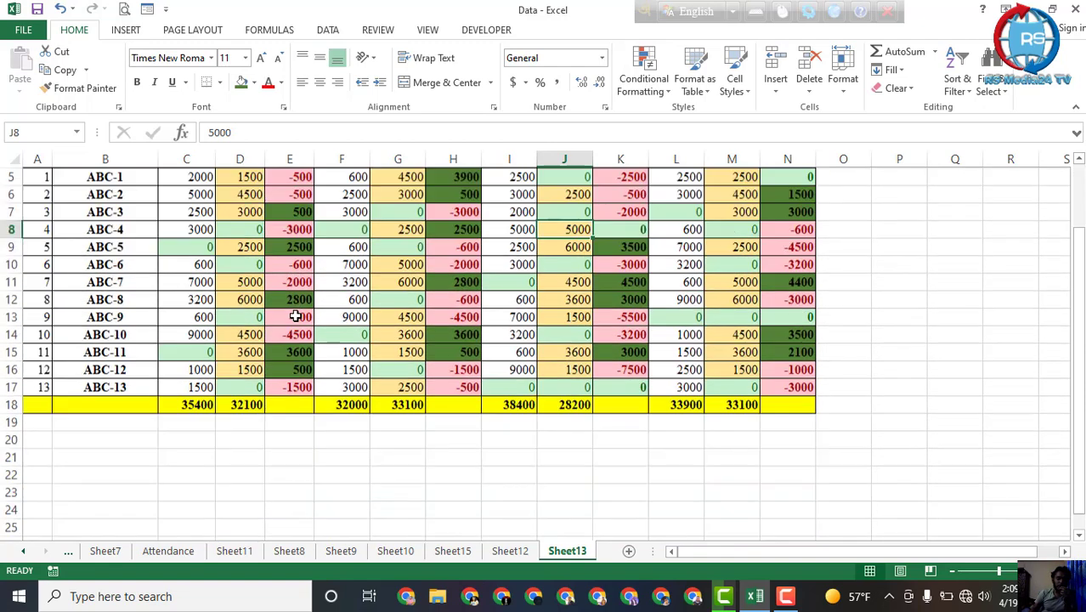
pyautogui.scroll(2, 298, 289)
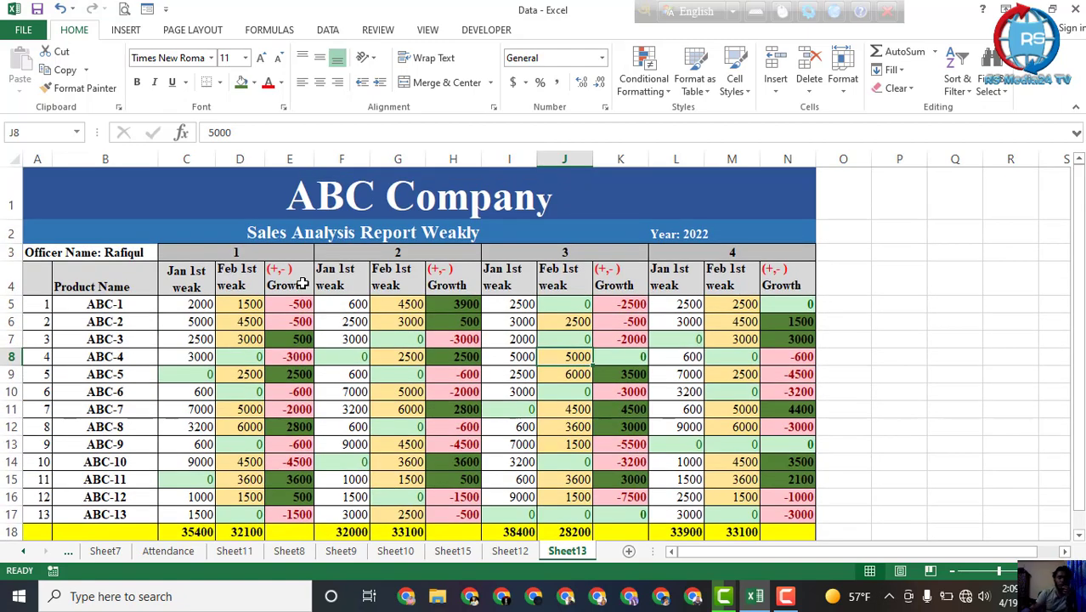
pyautogui.click(285, 253)
pyautogui.click(379, 257)
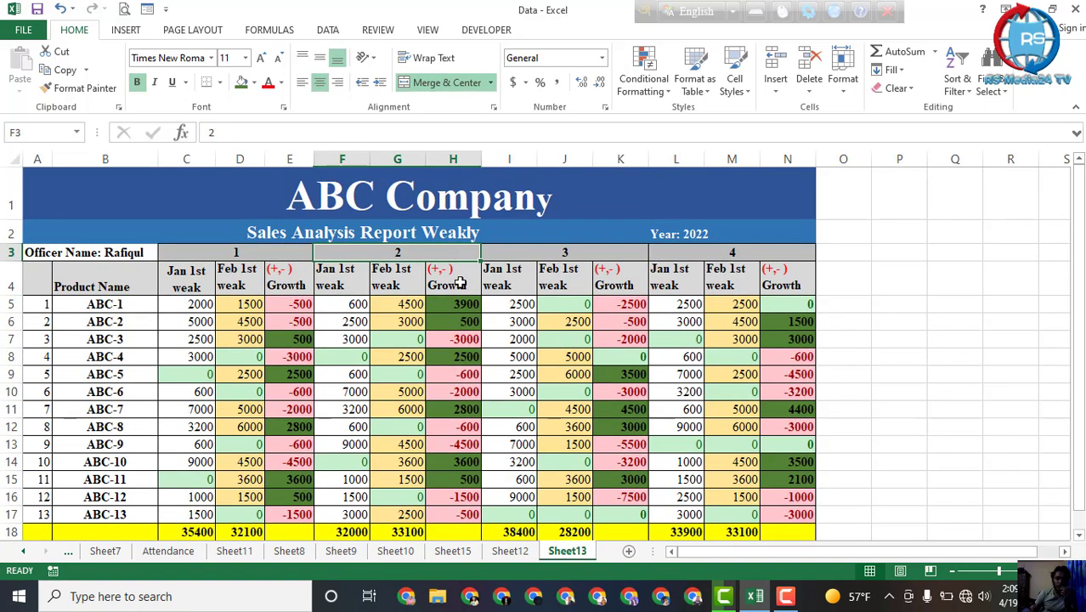
pyautogui.click(576, 252)
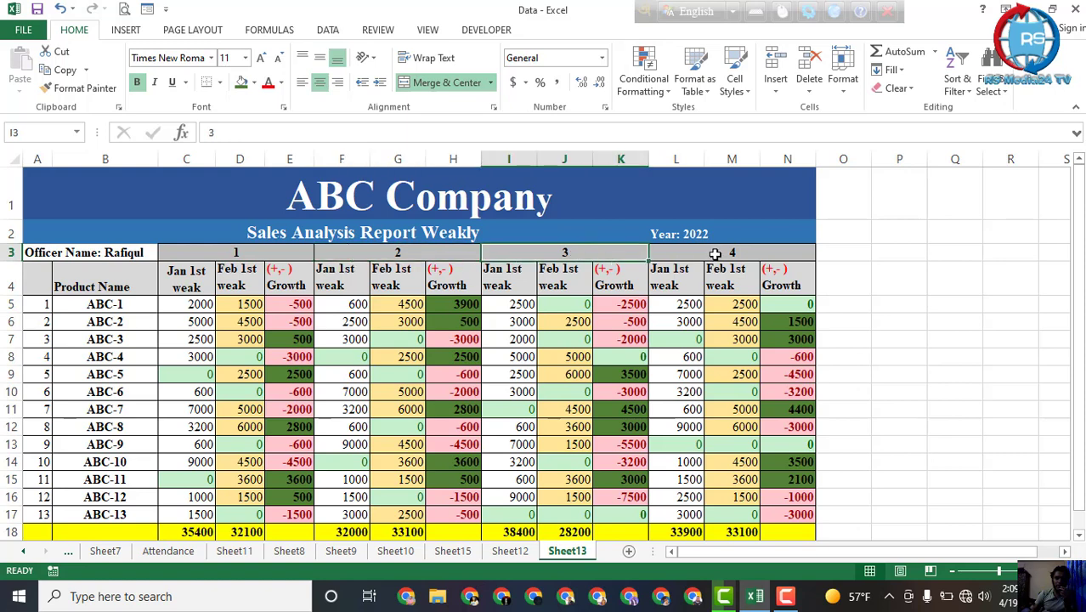
pyautogui.click(761, 253)
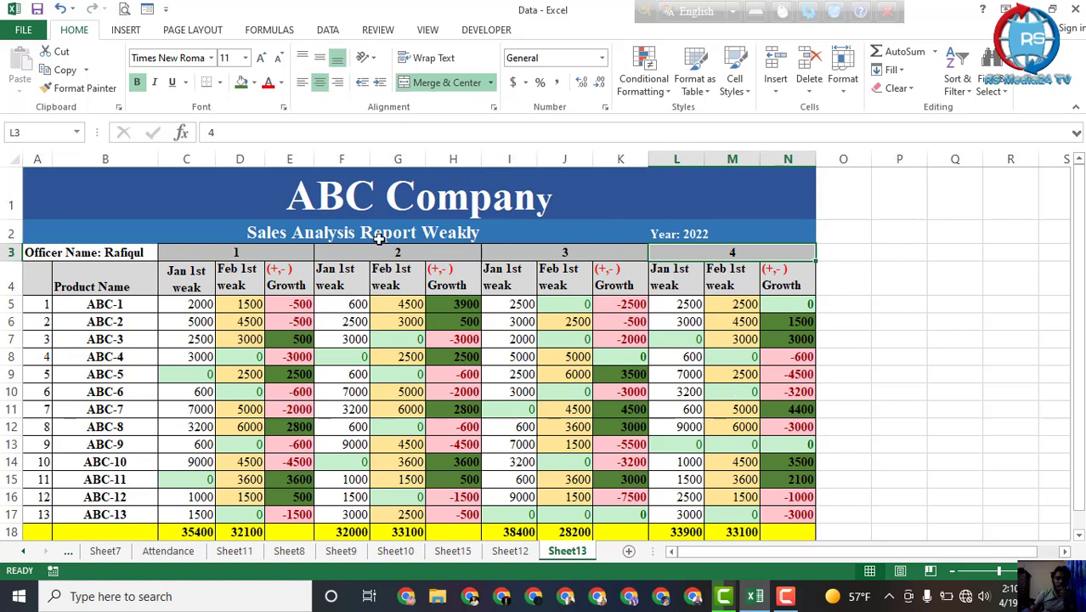
# - Fill the week 2 headers F3:H4 and the week 4 headers L3:N4 with a light gold colour
pyautogui.moveTo(396, 260); pyautogui.dragTo(419, 277)
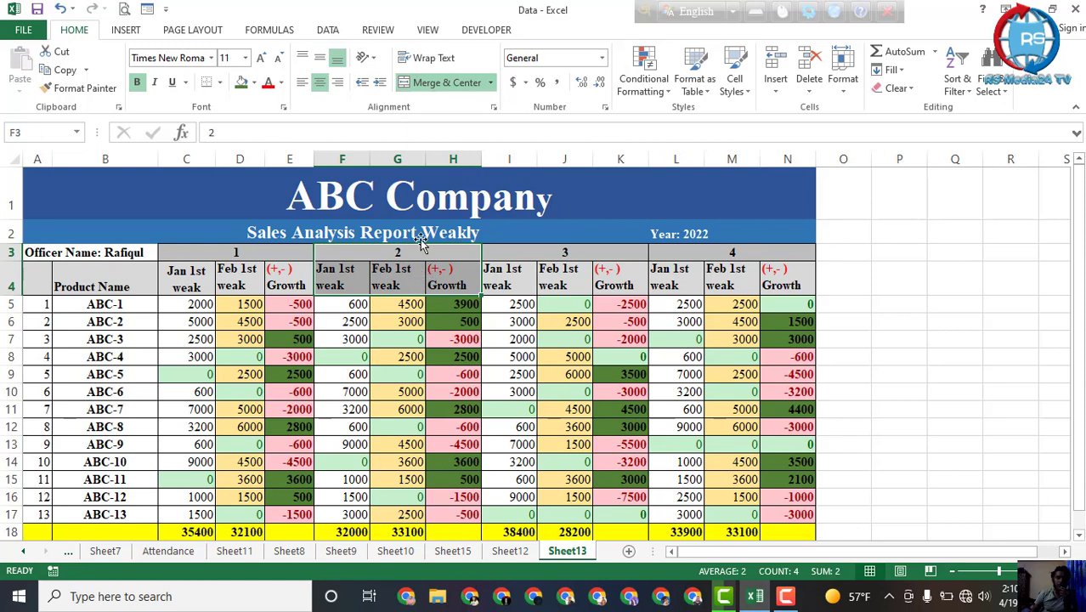
pyautogui.click(255, 82)
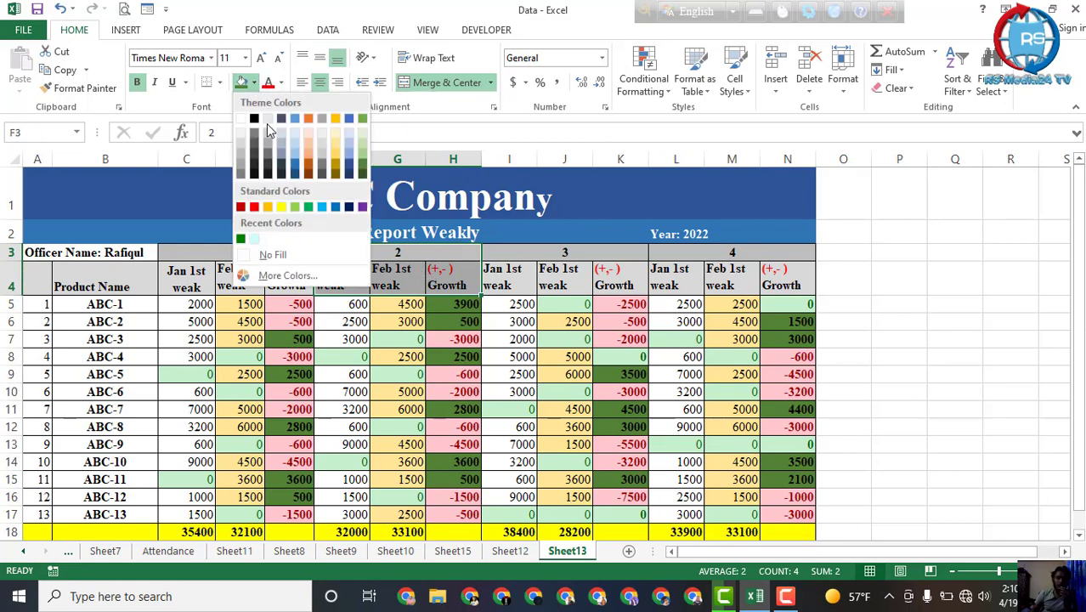
pyautogui.click(335, 150)
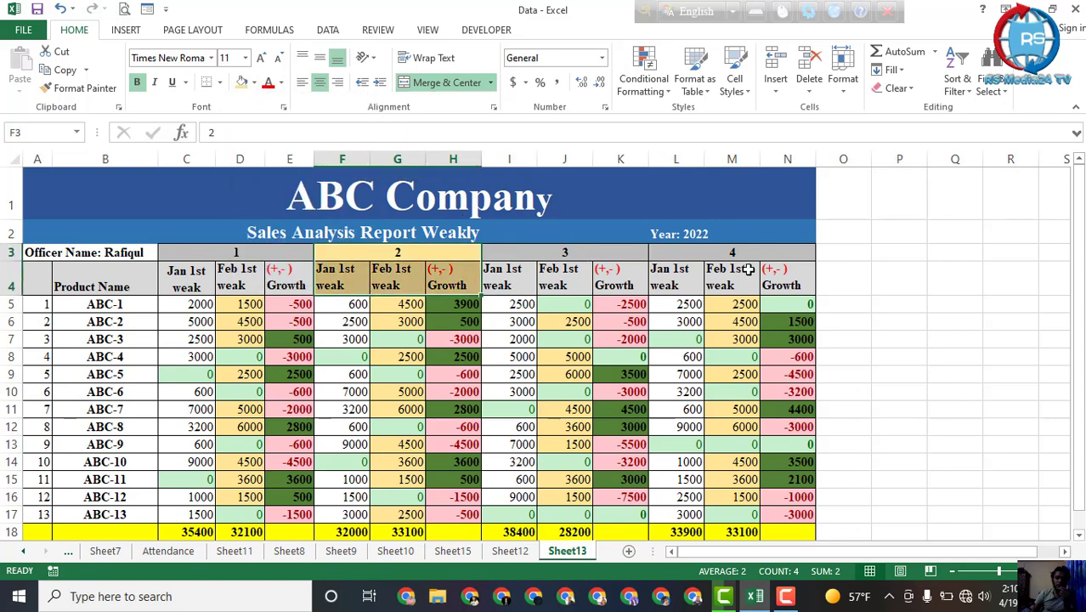
pyautogui.moveTo(736, 255); pyautogui.dragTo(769, 284)
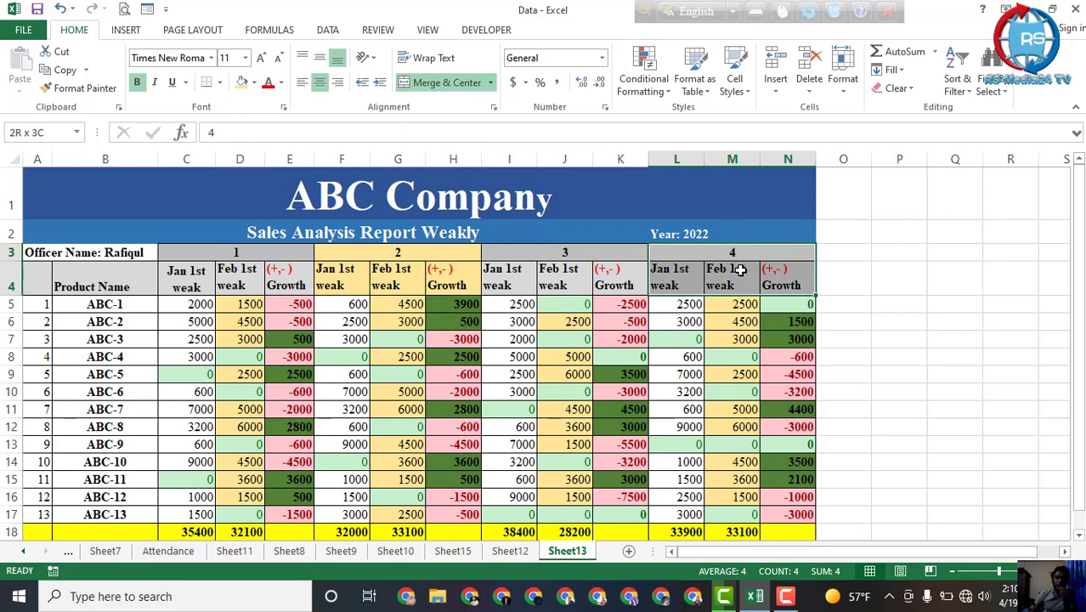
pyautogui.click(242, 82)
pyautogui.click(882, 289)
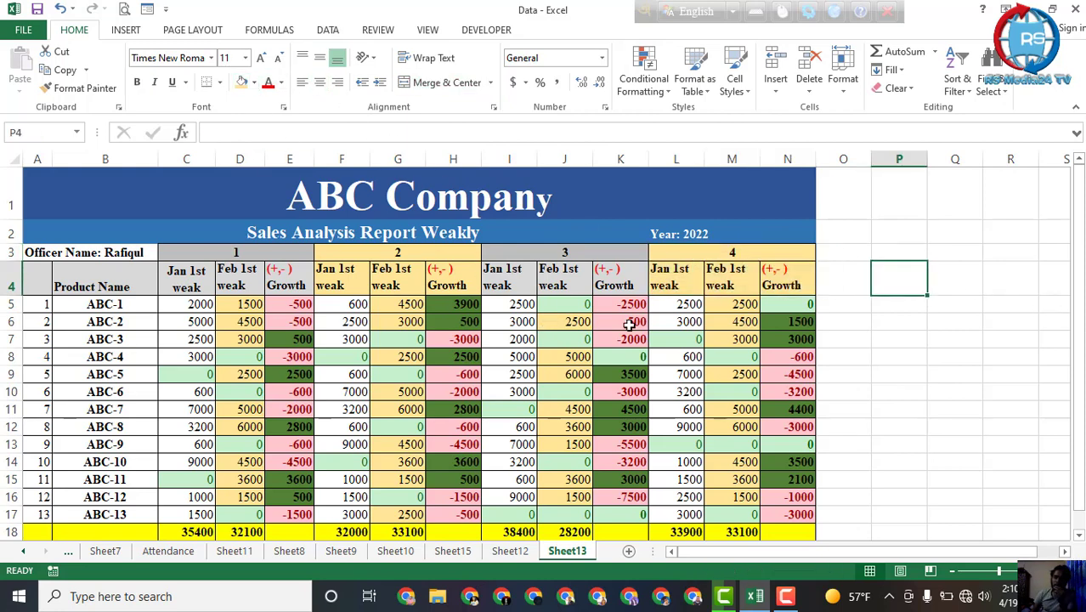
pyautogui.scroll(-2, 250, 367)
pyautogui.scroll(2, 164, 354)
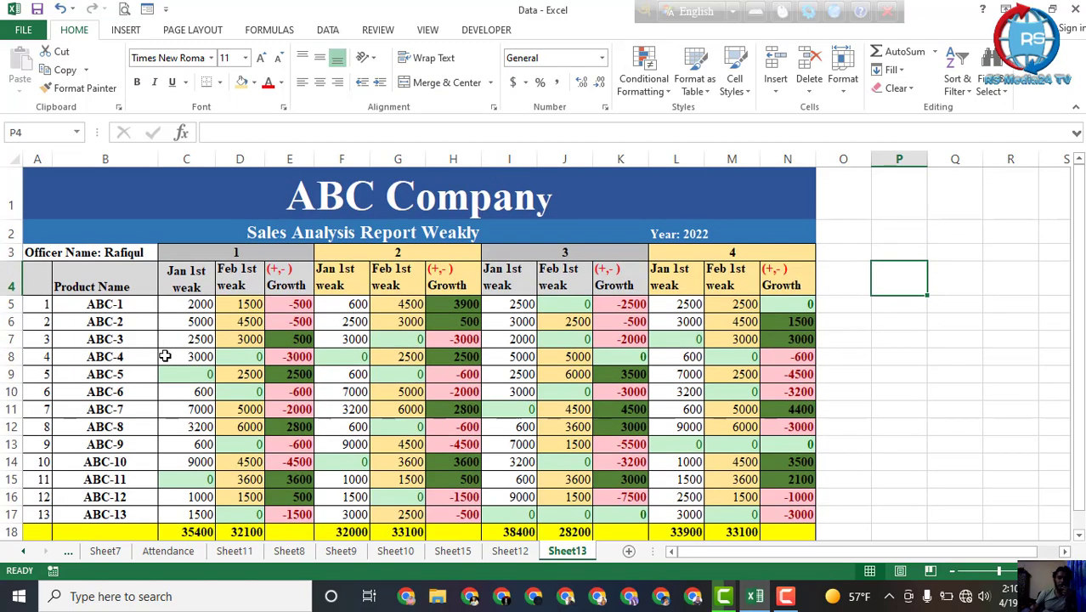